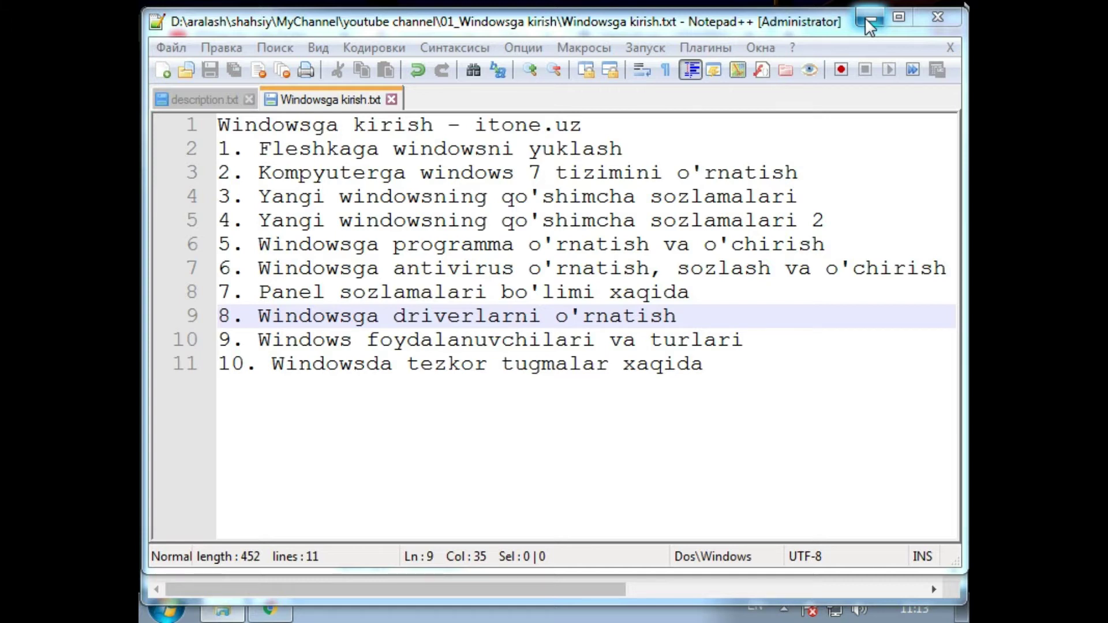
- Switch from the lesson list to Google Chrome and review the "samdrivers tas-ix" search results down to the SamLab.ws entry
{"action": "left_click", "coordinate": [864, 16]}
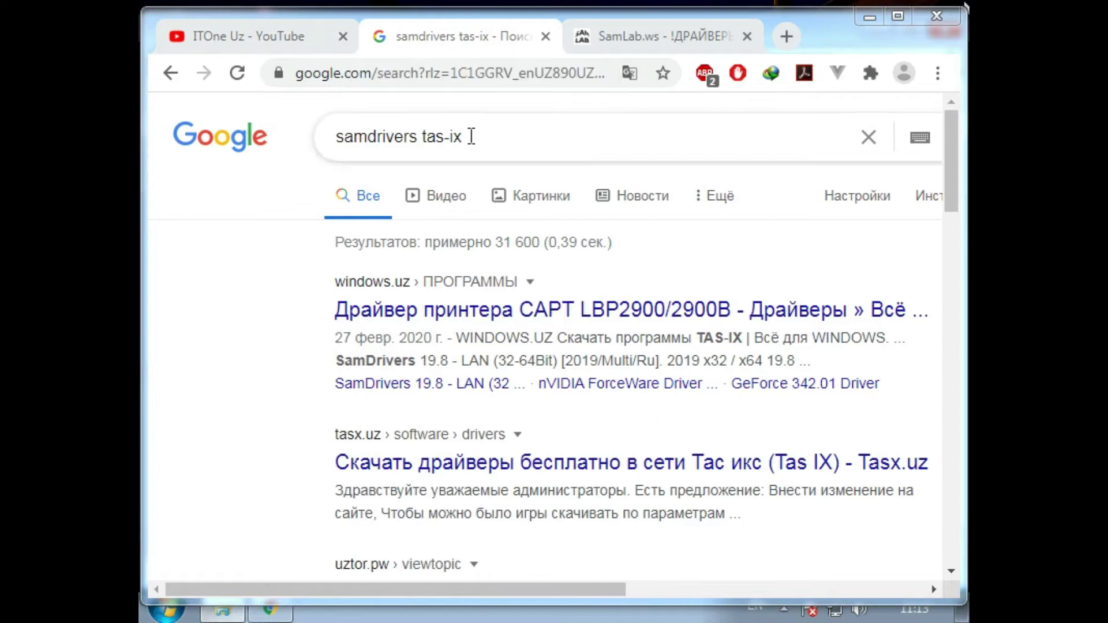
{"action": "left_click_drag", "start_coordinate": [468, 138], "coordinate": [302, 141]}
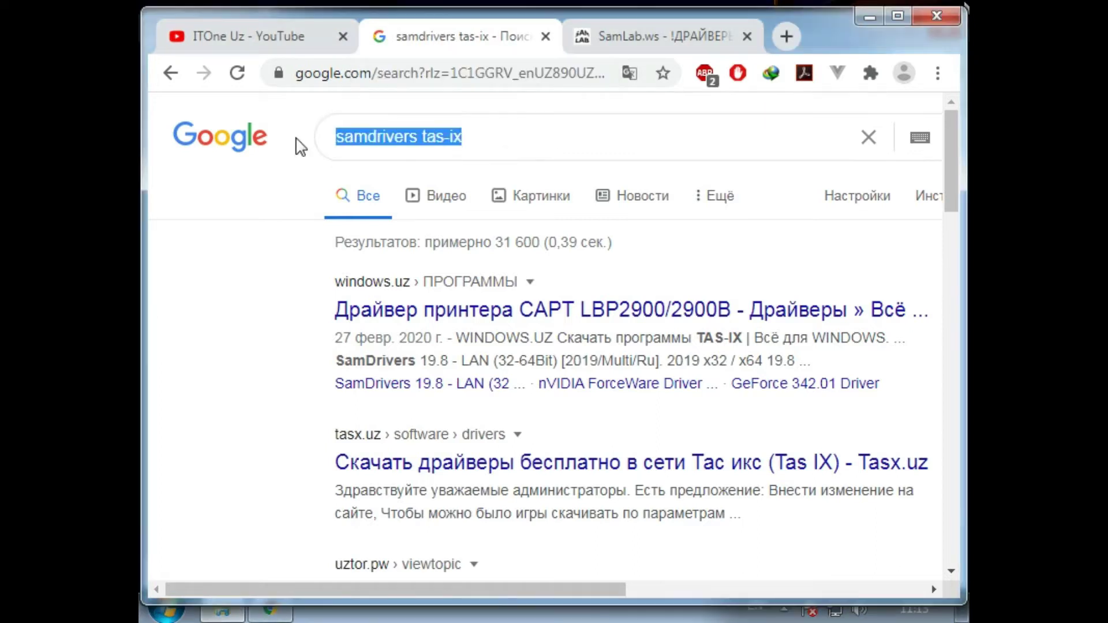
{"action": "left_click", "coordinate": [521, 138]}
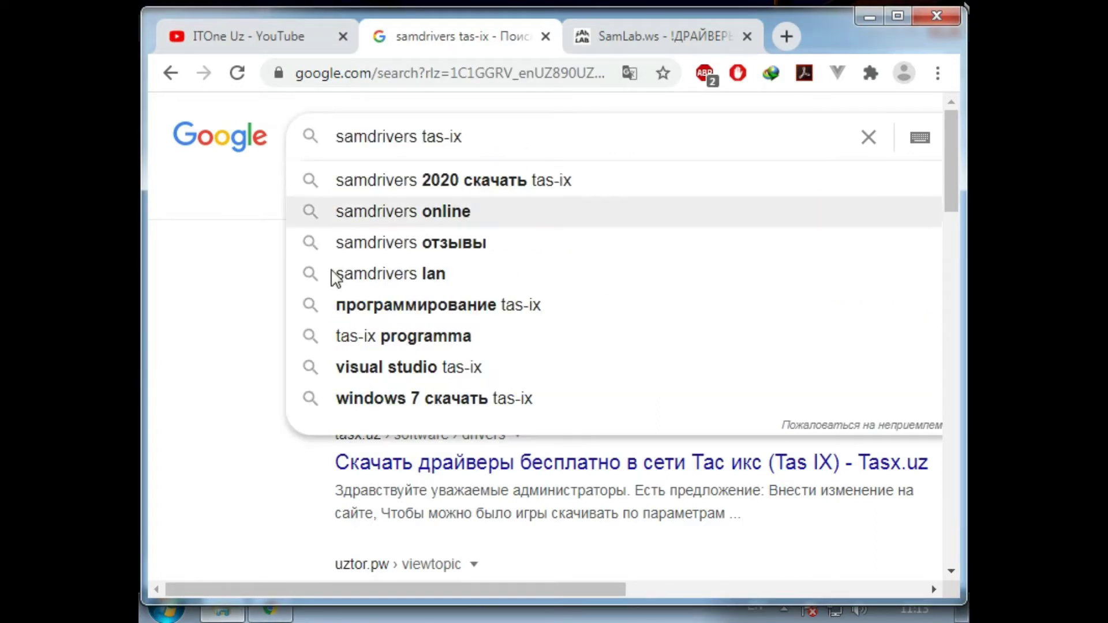
{"action": "left_click", "coordinate": [248, 317]}
{"action": "scroll", "coordinate": [304, 304], "scroll_direction": "down", "scroll_amount": 5}
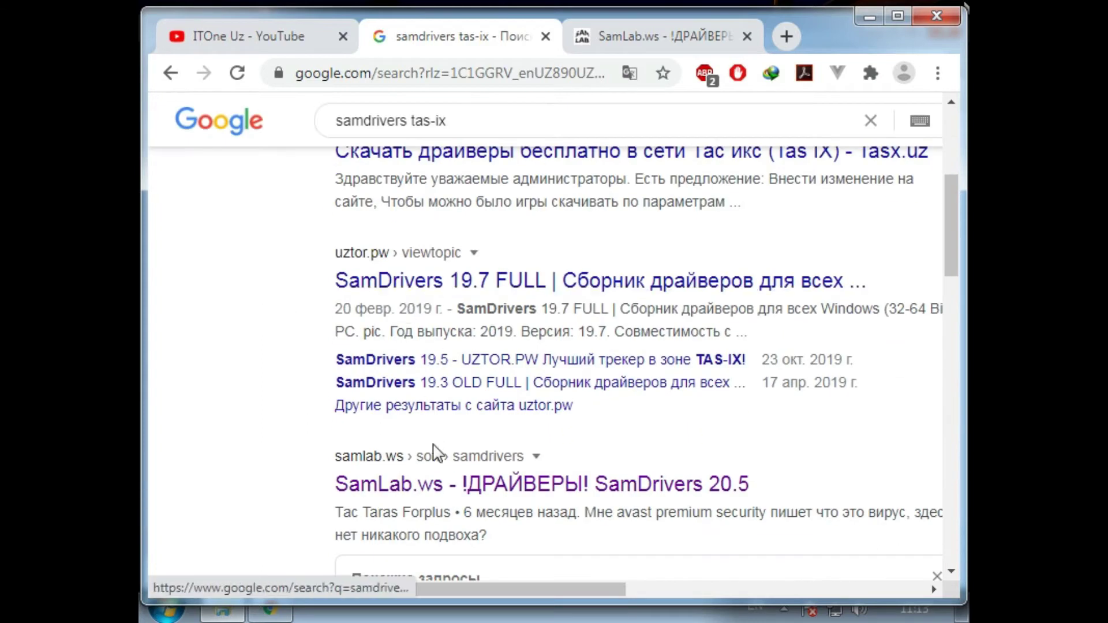
{"action": "scroll", "coordinate": [470, 396], "scroll_direction": "down", "scroll_amount": 3}
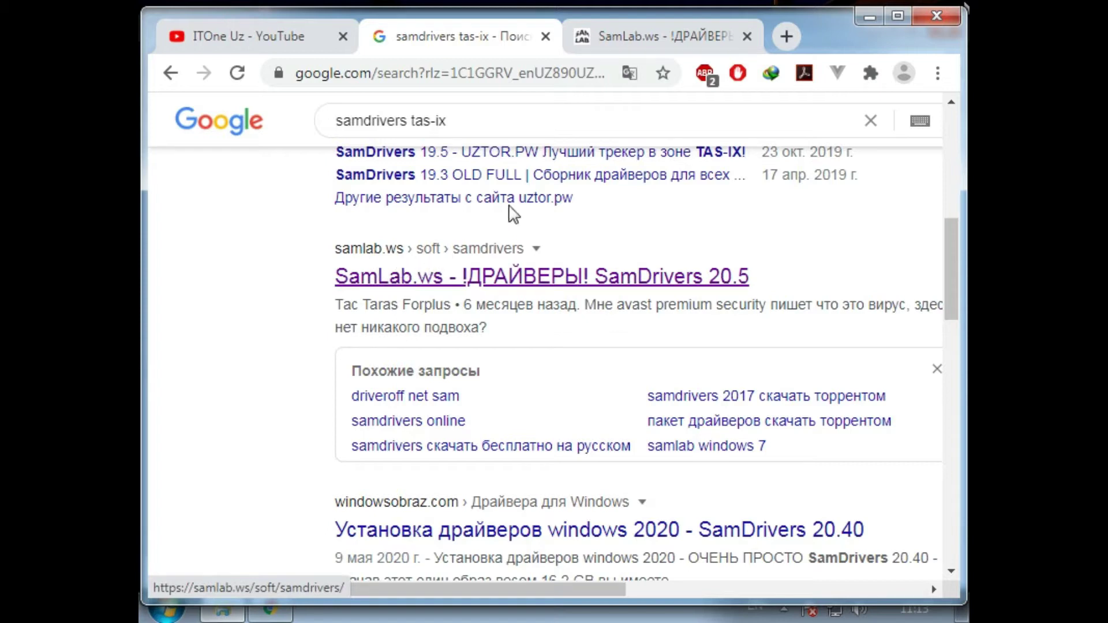
- Switch to the SamLab.ws page for SamDrivers 20.5 and look over its description, size information and download links
{"action": "left_click", "coordinate": [642, 38]}
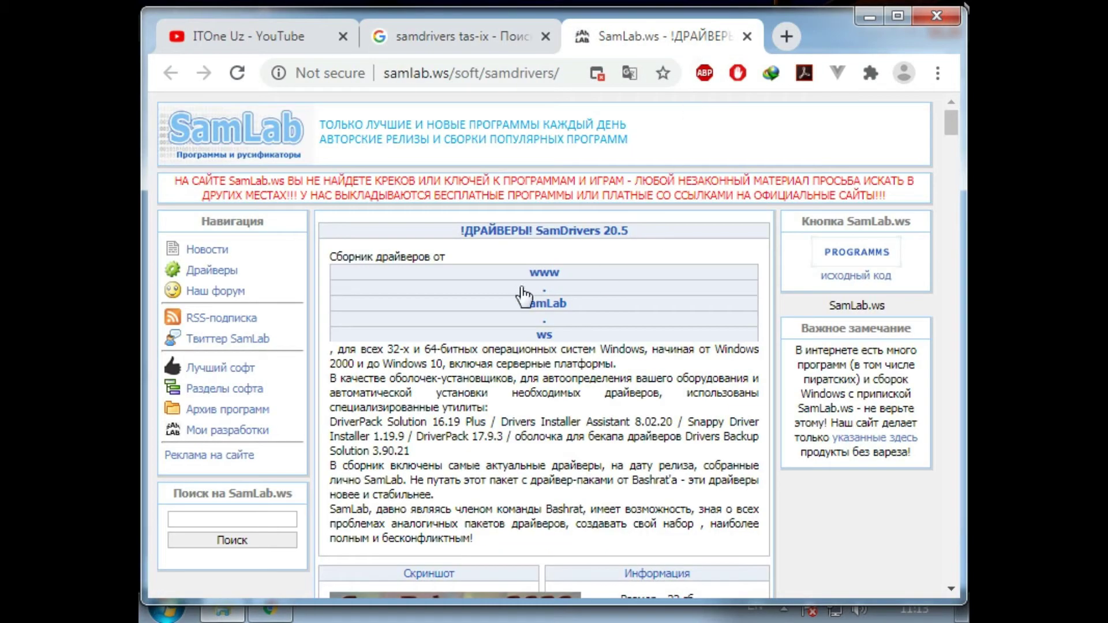
{"action": "scroll", "coordinate": [522, 297], "scroll_direction": "down", "scroll_amount": 6}
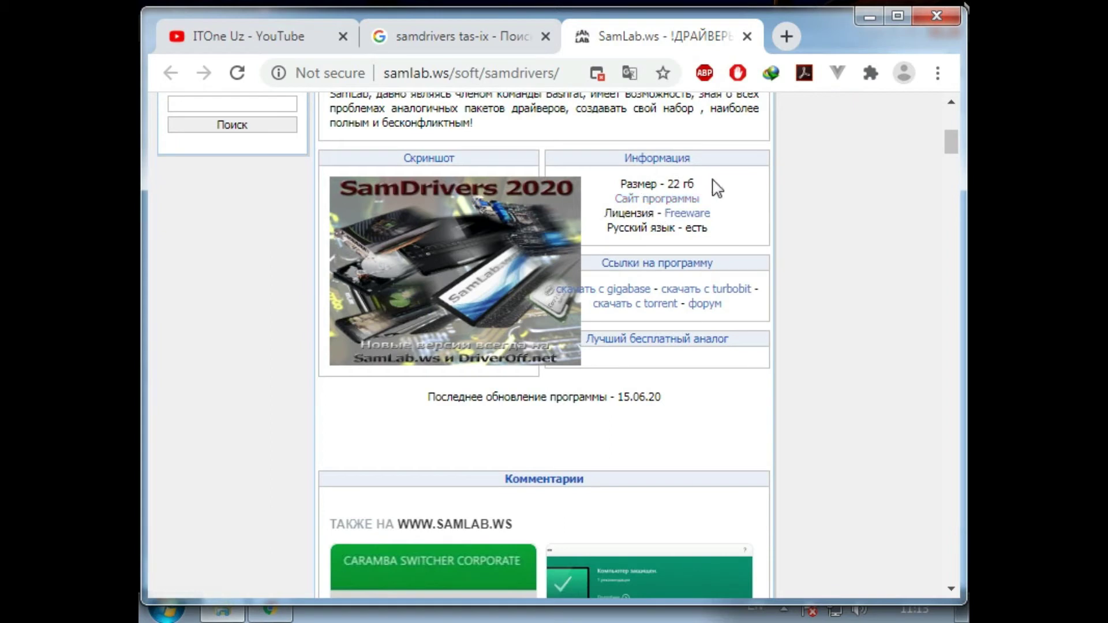
{"action": "scroll", "coordinate": [633, 337], "scroll_direction": "down", "scroll_amount": 3}
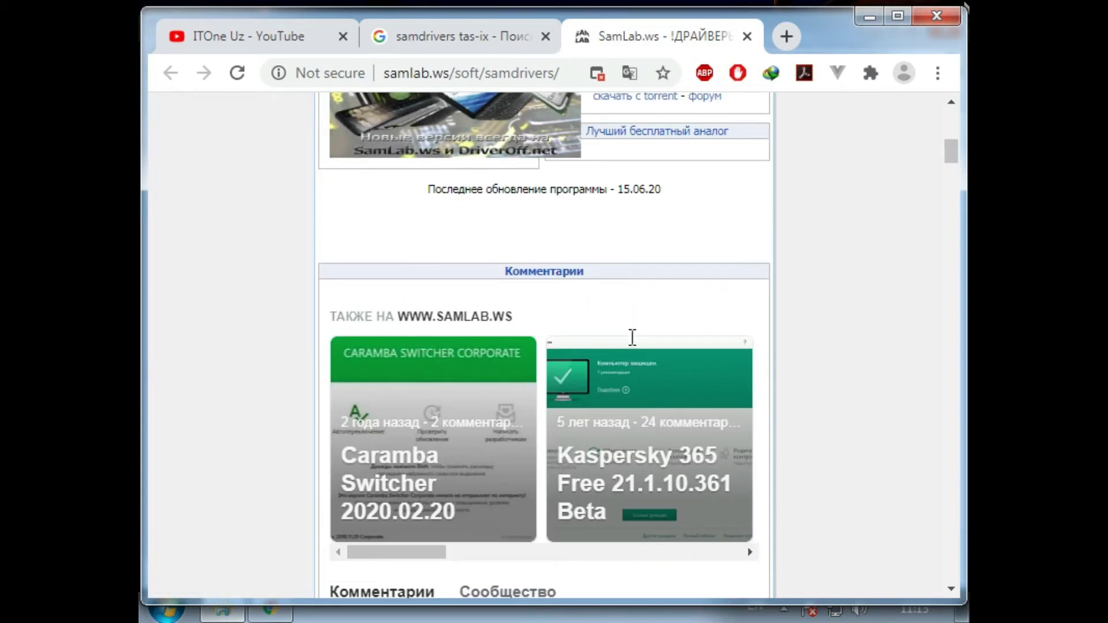
{"action": "scroll", "coordinate": [562, 317], "scroll_direction": "down", "scroll_amount": 6}
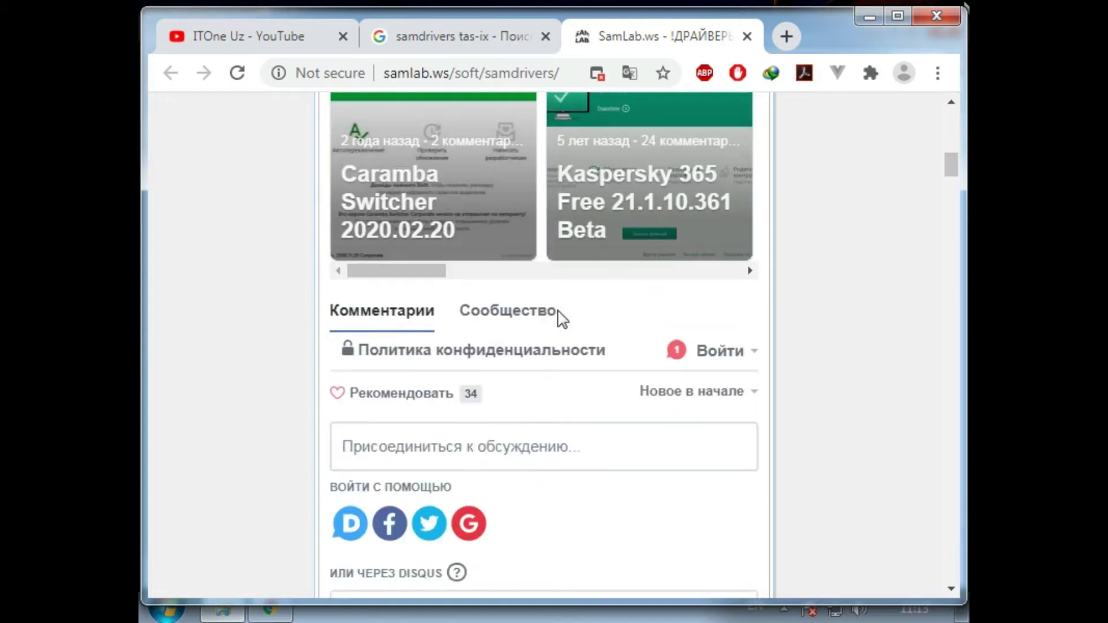
{"action": "scroll", "coordinate": [563, 317], "scroll_direction": "up", "scroll_amount": 6}
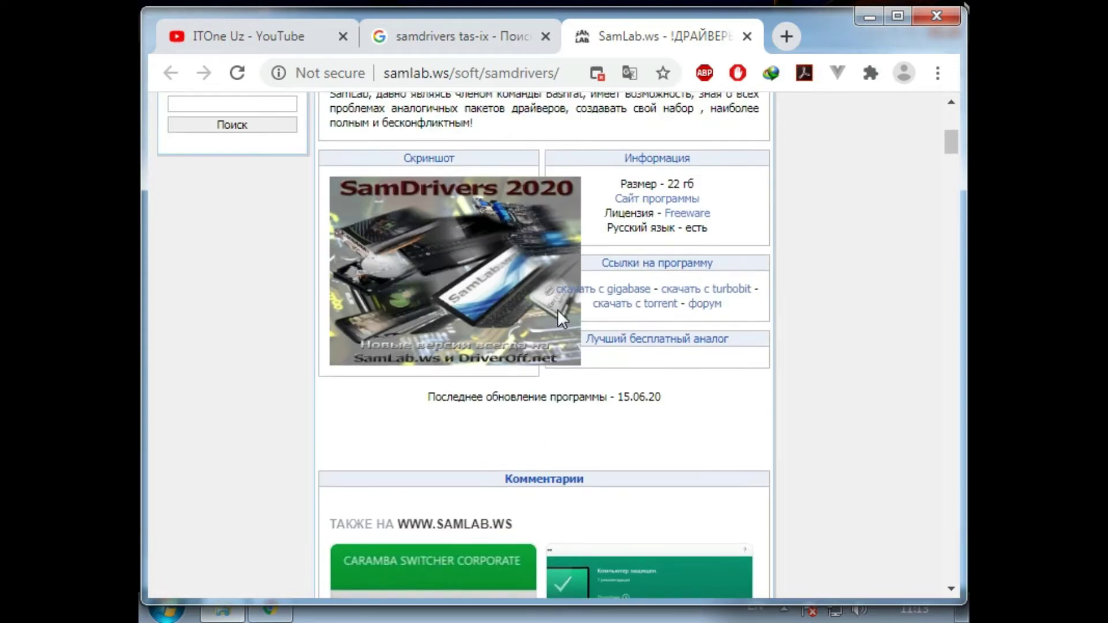
{"action": "scroll", "coordinate": [558, 310], "scroll_direction": "up", "scroll_amount": 6}
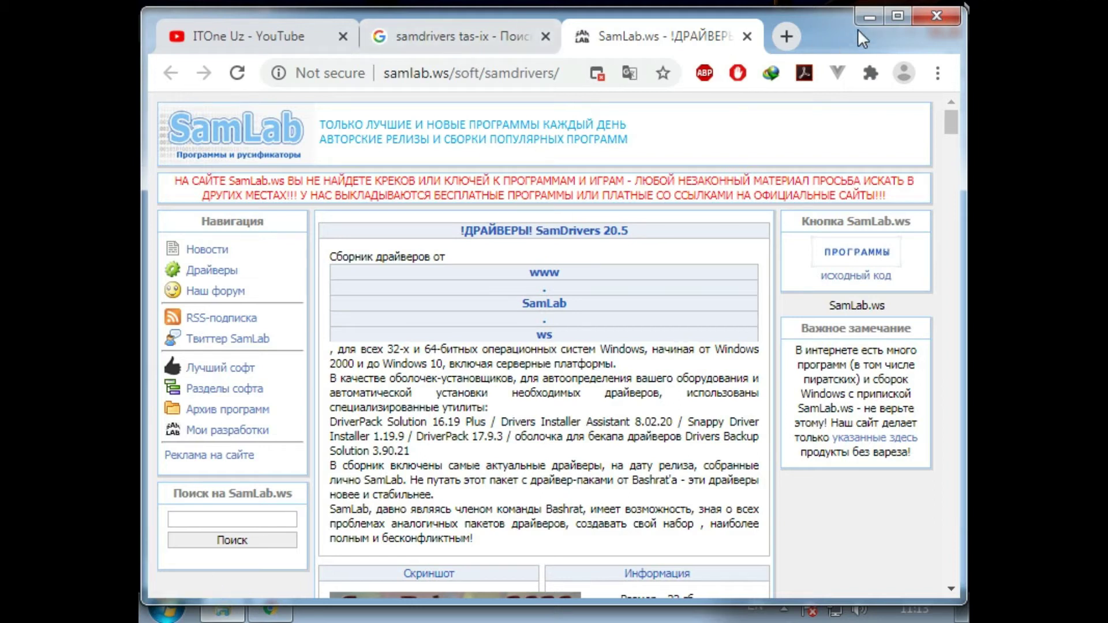
- Minimize the browser, run SDI_x64_R2000.exe from the SDI_RUS folder and accept the security warning
{"action": "left_click", "coordinate": [869, 17]}
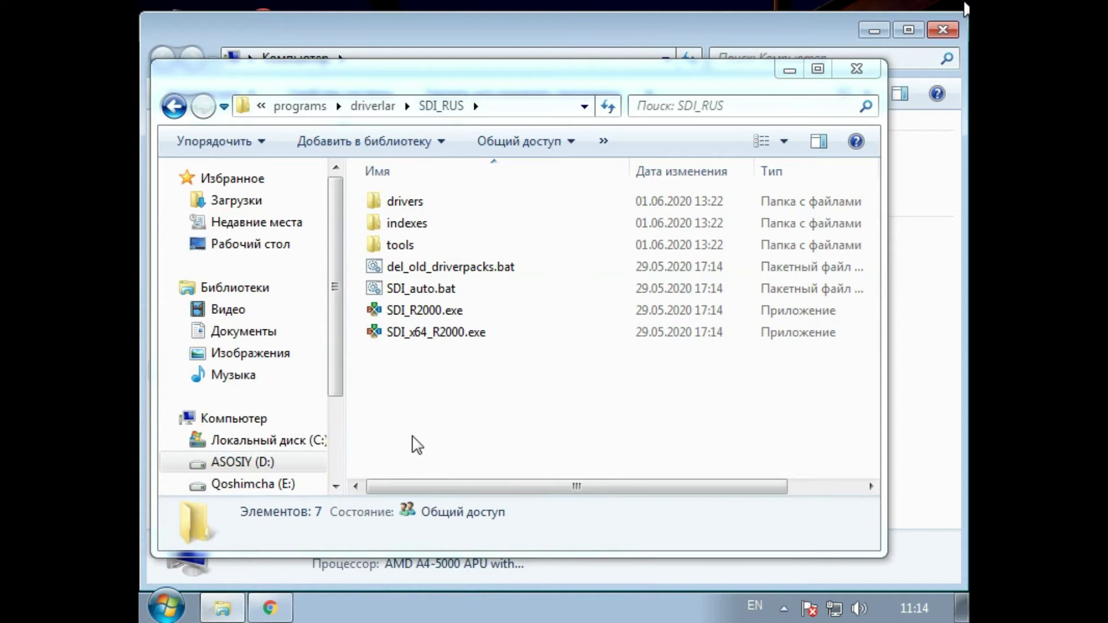
{"action": "left_click_drag", "start_coordinate": [408, 375], "coordinate": [404, 192]}
{"action": "left_click", "coordinate": [458, 401]}
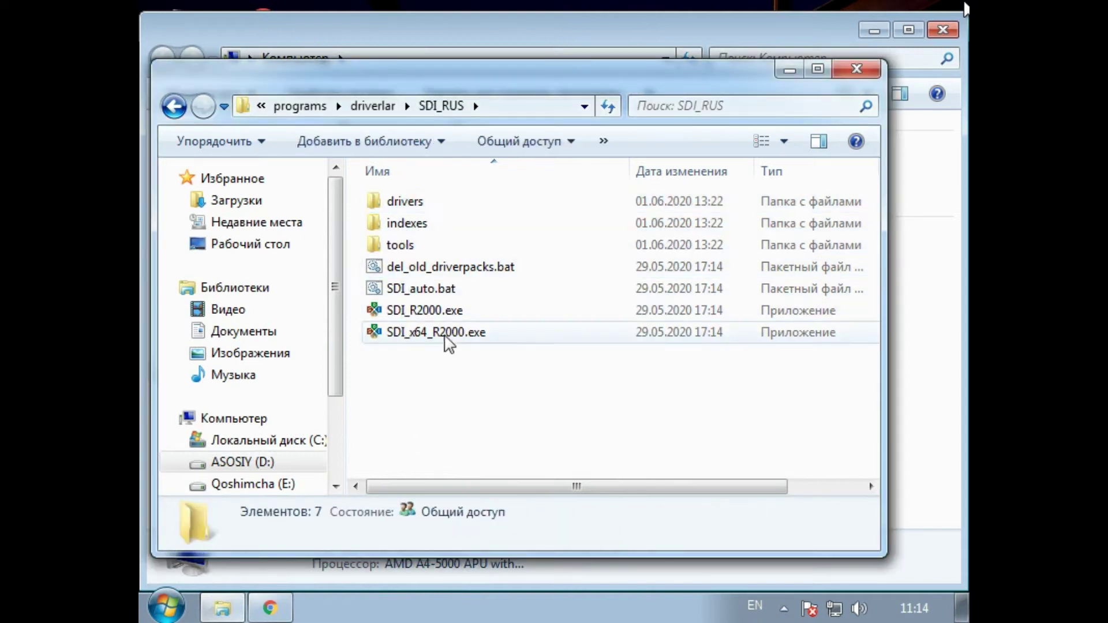
{"action": "mouse_move", "coordinate": [478, 490]}
{"action": "left_mouse_down"}
{"action": "mouse_move", "coordinate": [594, 502]}
{"action": "mouse_move", "coordinate": [477, 490]}
{"action": "left_mouse_up"}
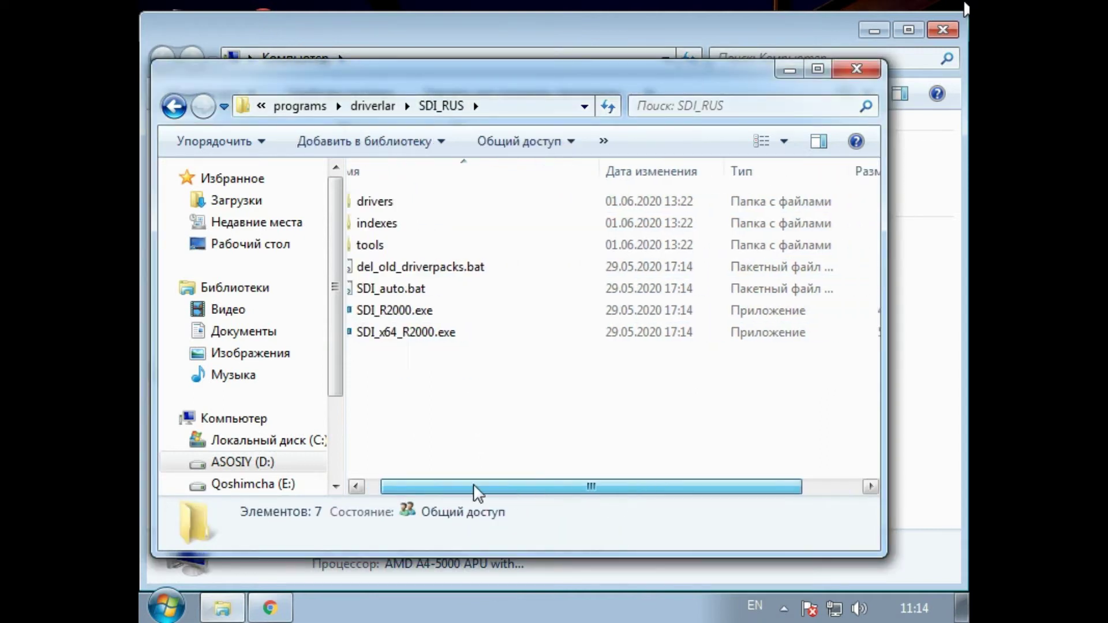
{"action": "left_click", "coordinate": [434, 313]}
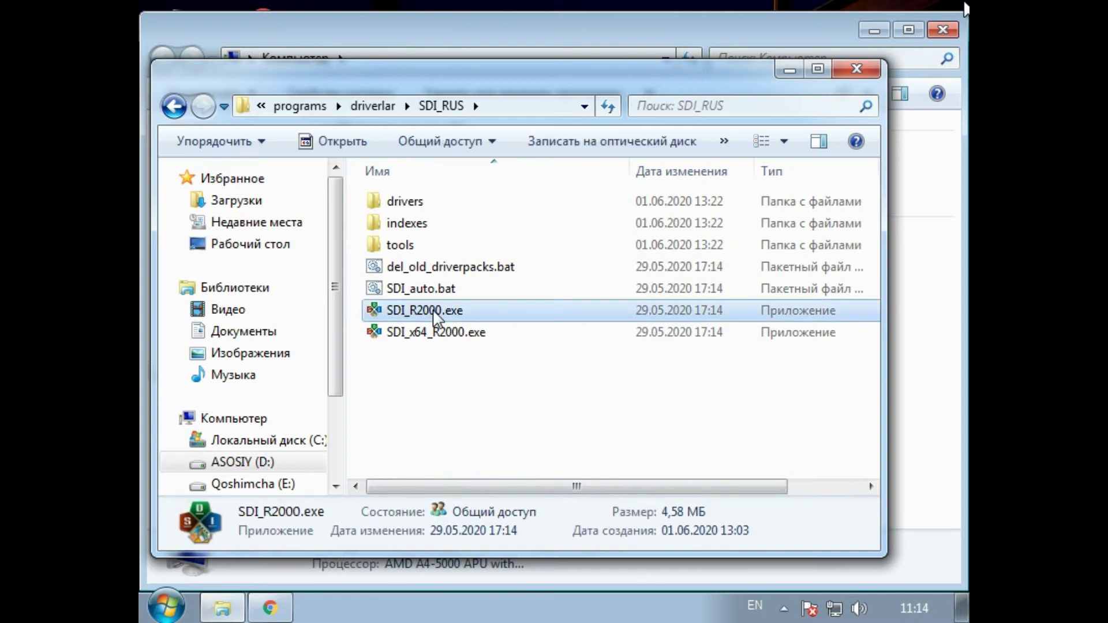
{"action": "key", "text": "Down"}
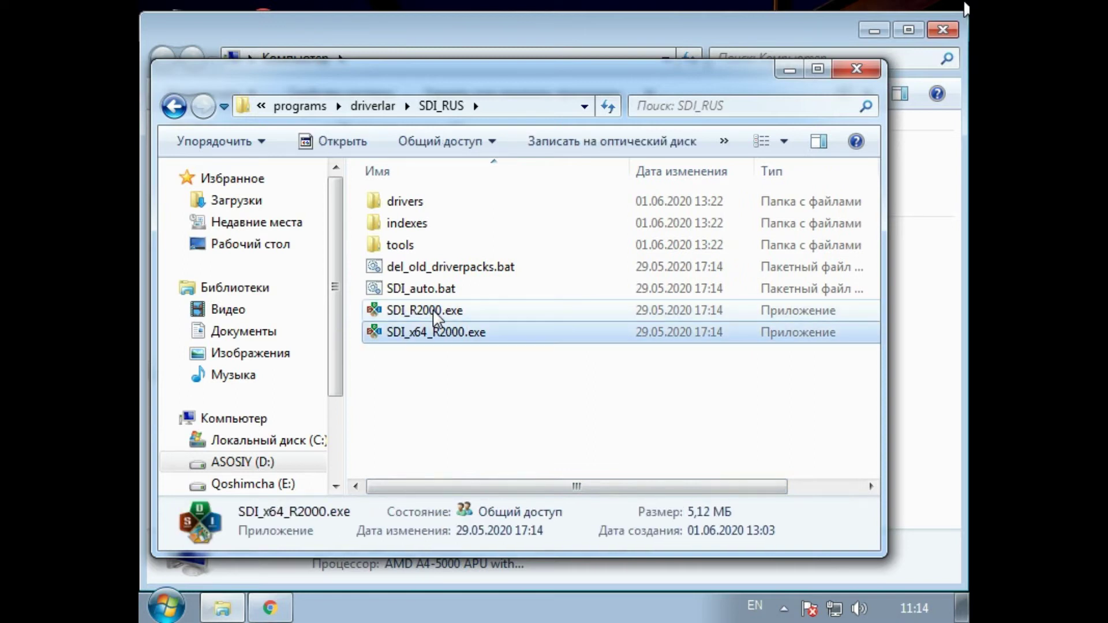
{"action": "double_click", "coordinate": [418, 334]}
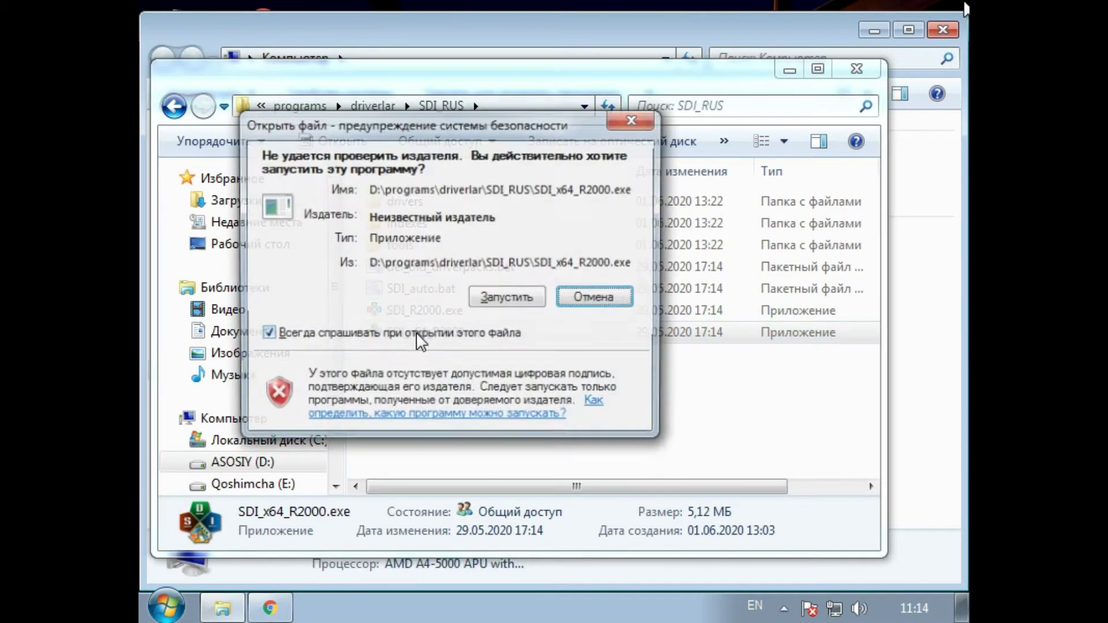
{"action": "key", "text": "Return"}
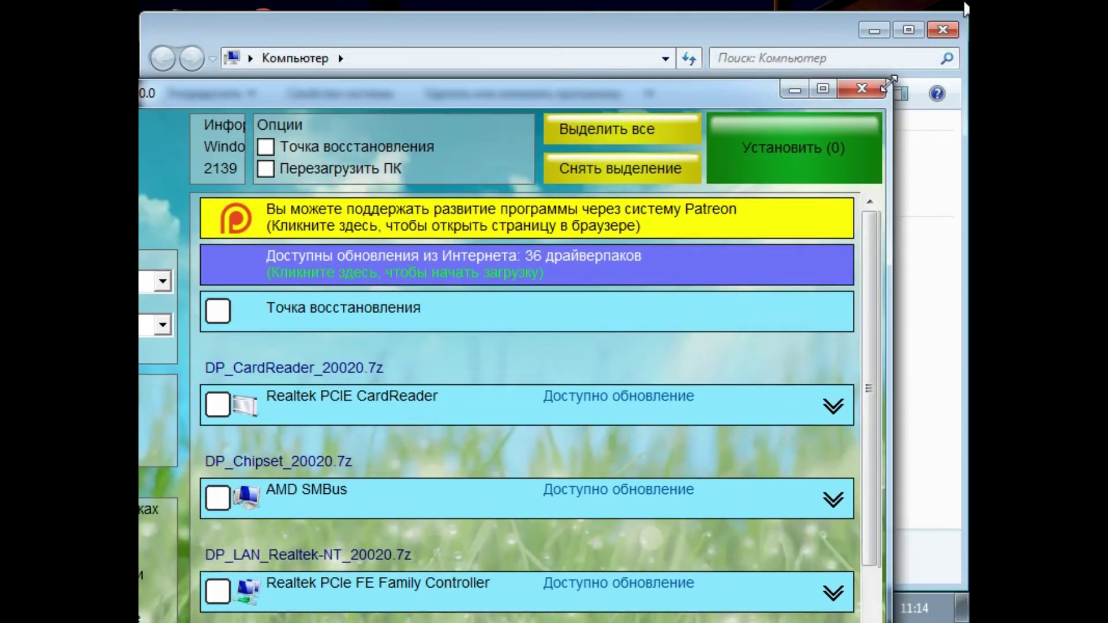
- Reposition and resize the Snappy Driver Installer window so its options and driver list fit on the screen
{"action": "left_click_drag", "start_coordinate": [595, 96], "coordinate": [720, 7]}
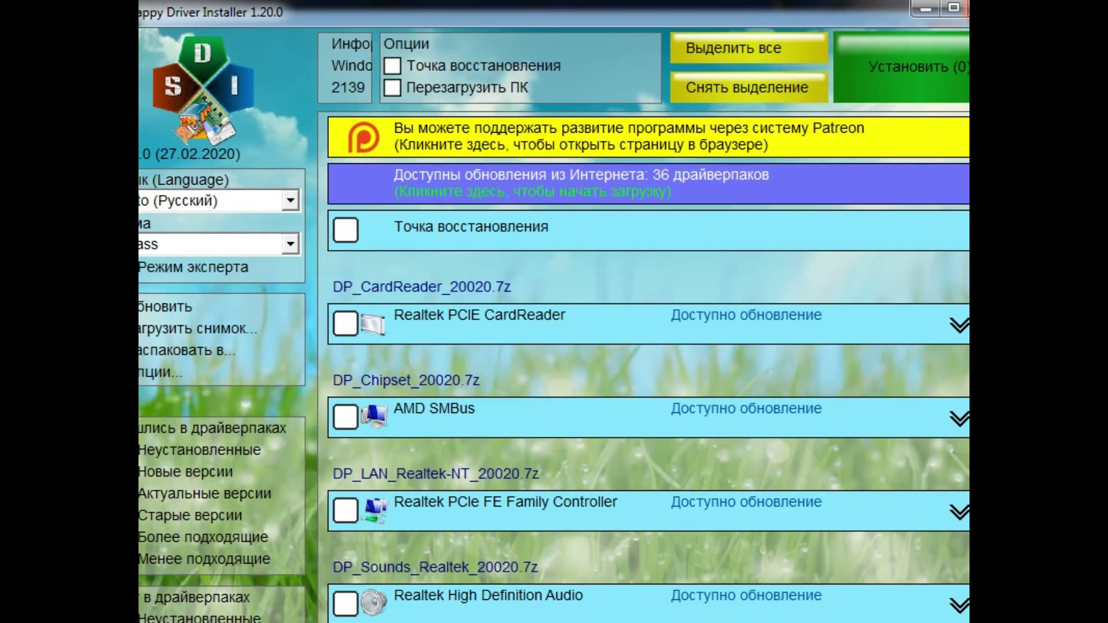
{"action": "left_click_drag", "start_coordinate": [854, 12], "coordinate": [833, 43]}
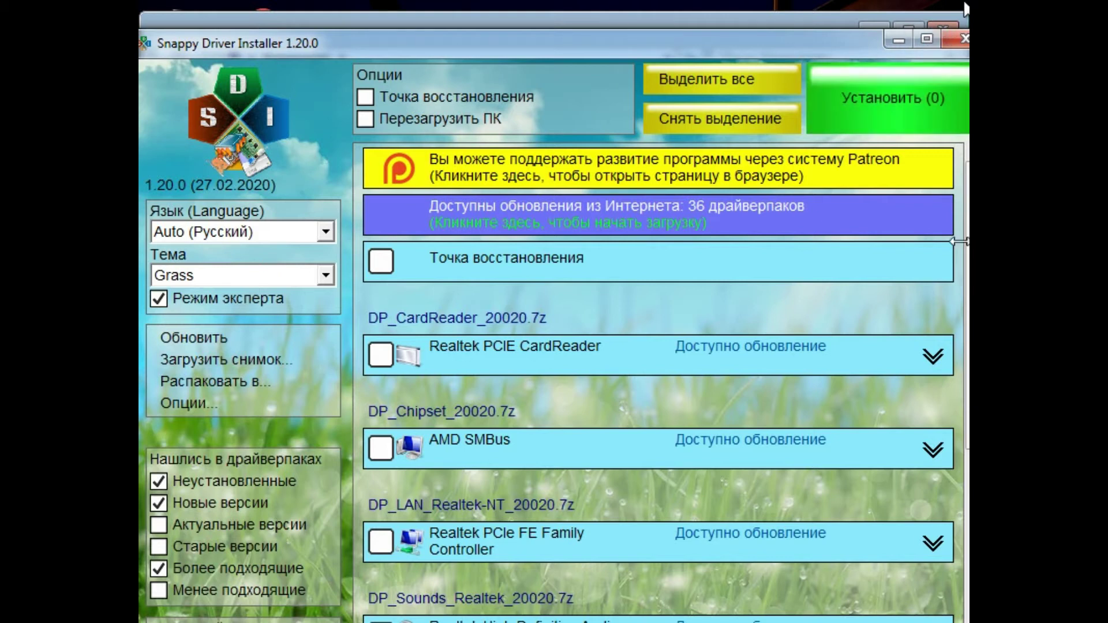
{"action": "left_click_drag", "start_coordinate": [771, 45], "coordinate": [778, 17]}
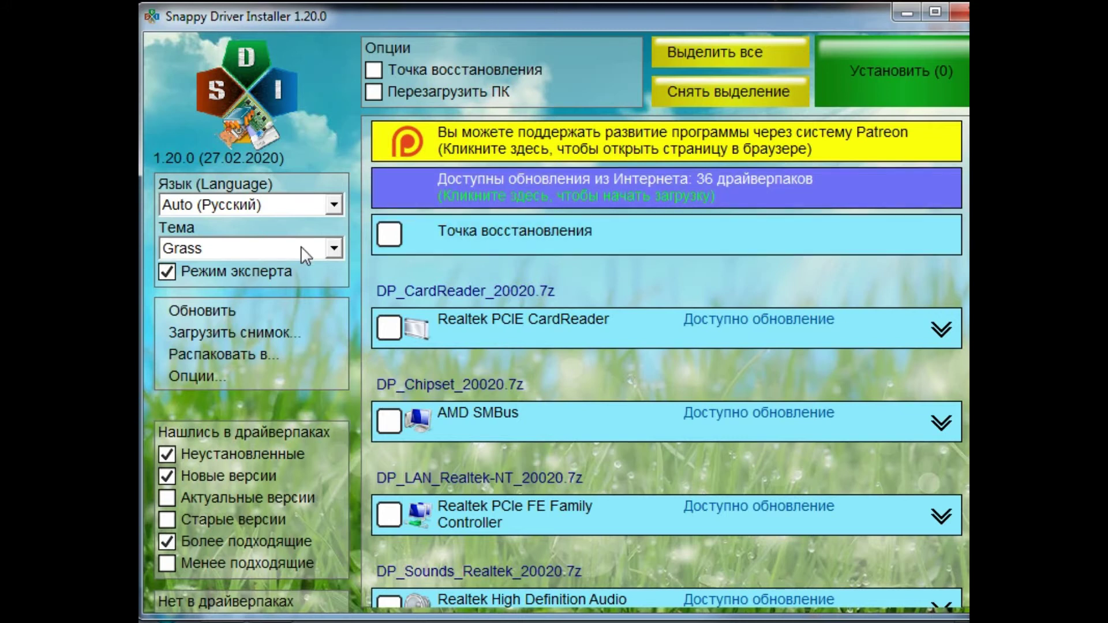
- Examine the list of available driver updates, including the alternative versions under Realtek PCIE CardReader
{"action": "scroll", "coordinate": [520, 309], "scroll_direction": "down", "scroll_amount": 3}
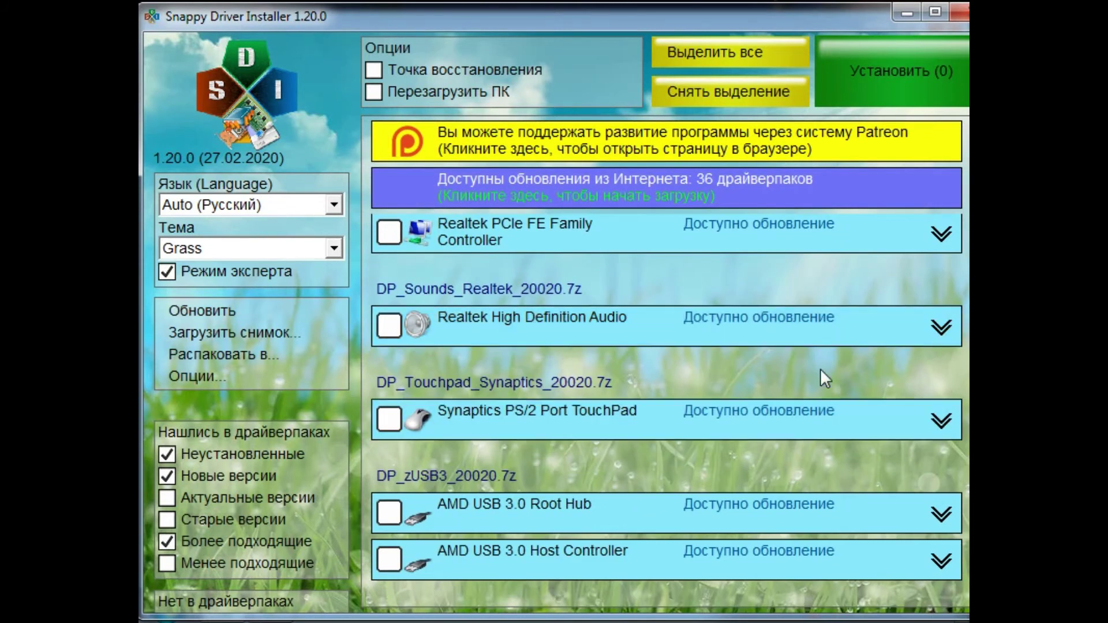
{"action": "scroll", "coordinate": [820, 368], "scroll_direction": "up", "scroll_amount": 3}
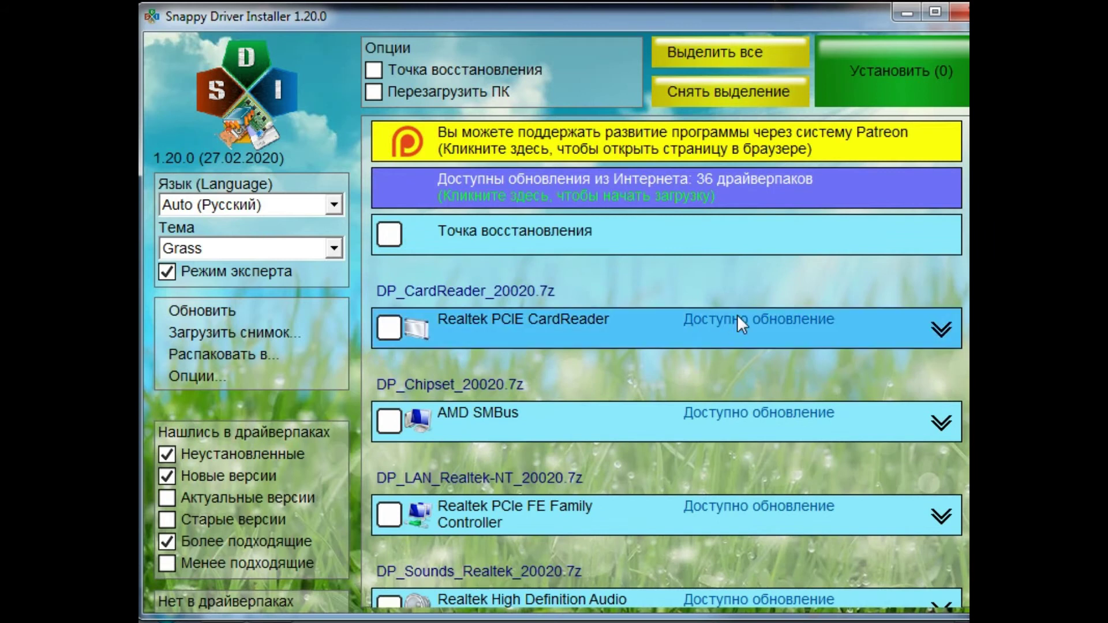
{"action": "left_click", "coordinate": [938, 330]}
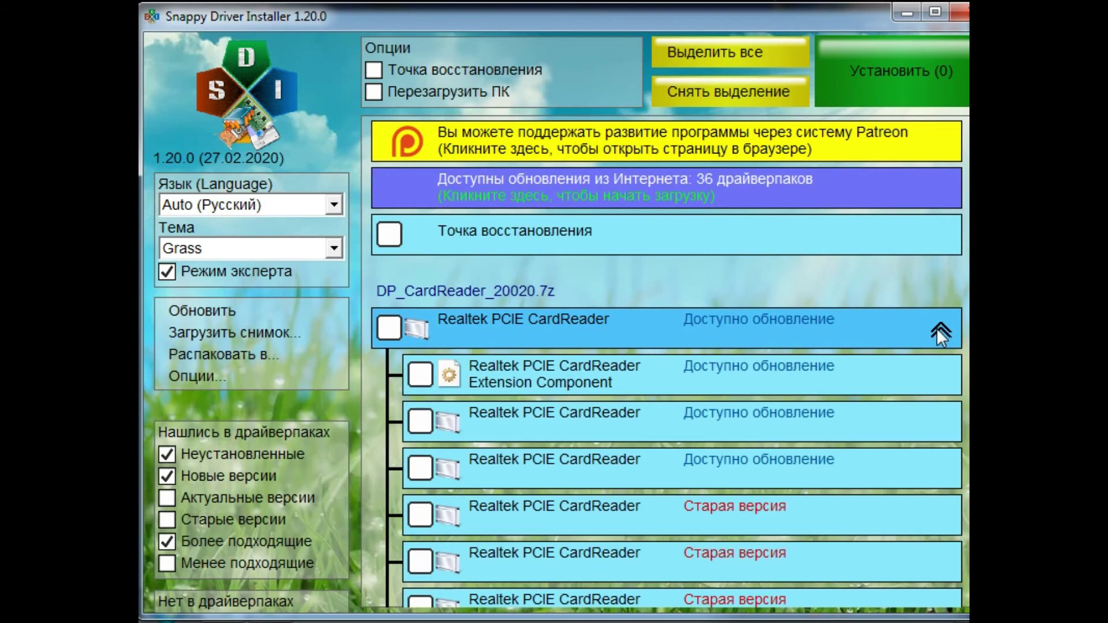
{"action": "left_click", "coordinate": [932, 328]}
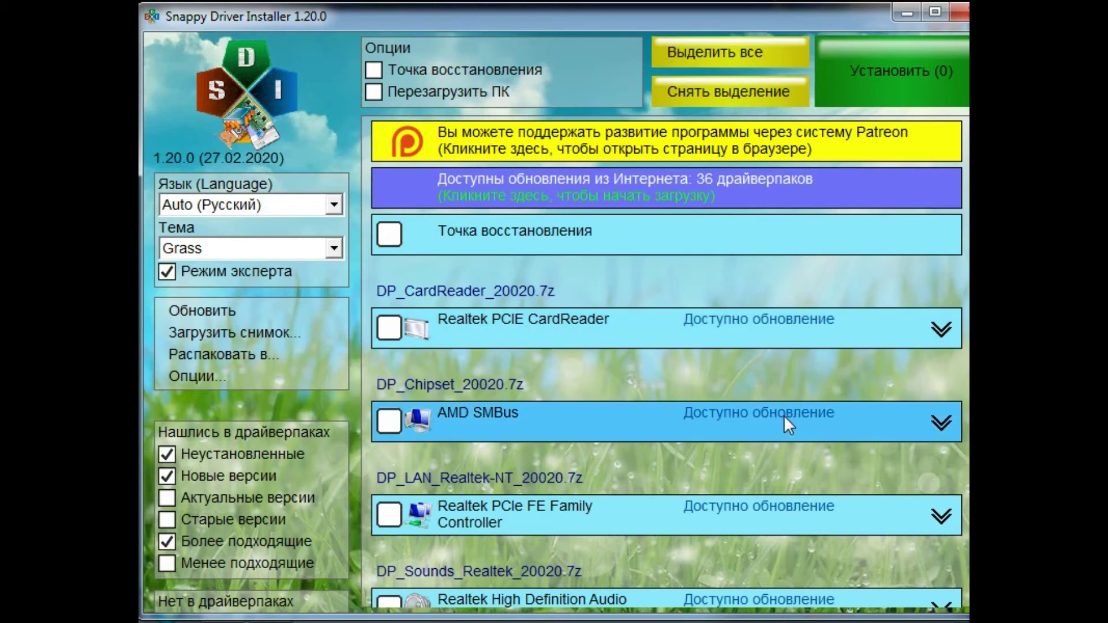
{"action": "mouse_move", "coordinate": [768, 413]}
{"action": "scroll", "coordinate": [684, 414], "scroll_direction": "down", "scroll_amount": 4}
{"action": "scroll", "coordinate": [725, 418], "scroll_direction": "up", "scroll_amount": 4}
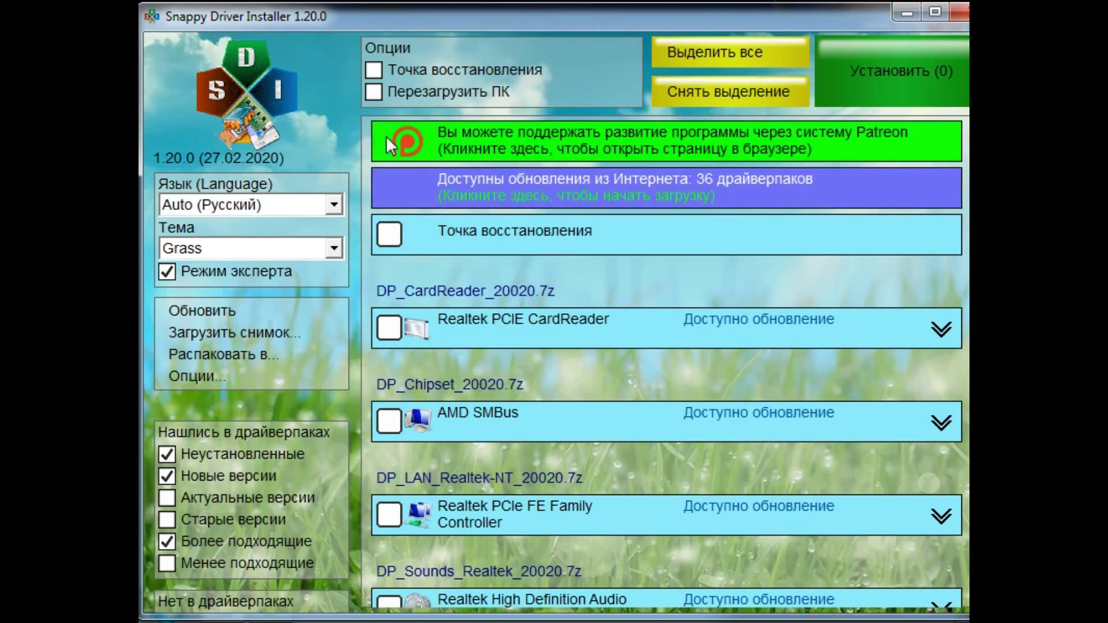
- Select all listed driver updates together with the restore point, and check the selection throughout the list
{"action": "left_click", "coordinate": [388, 236]}
{"action": "left_click", "coordinate": [387, 237]}
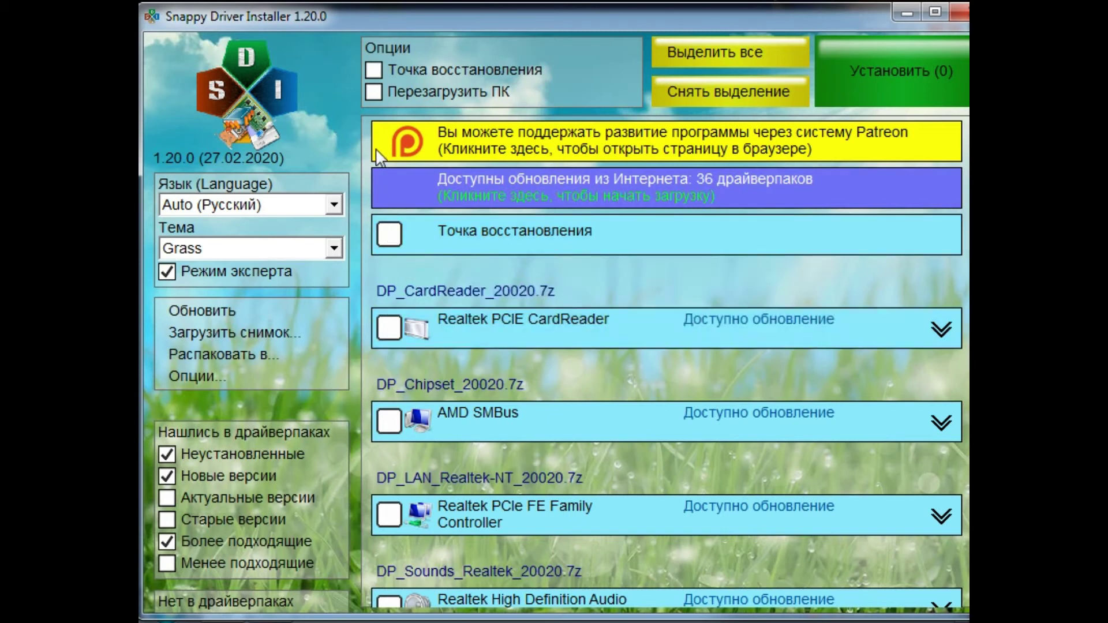
{"action": "left_click", "coordinate": [701, 51]}
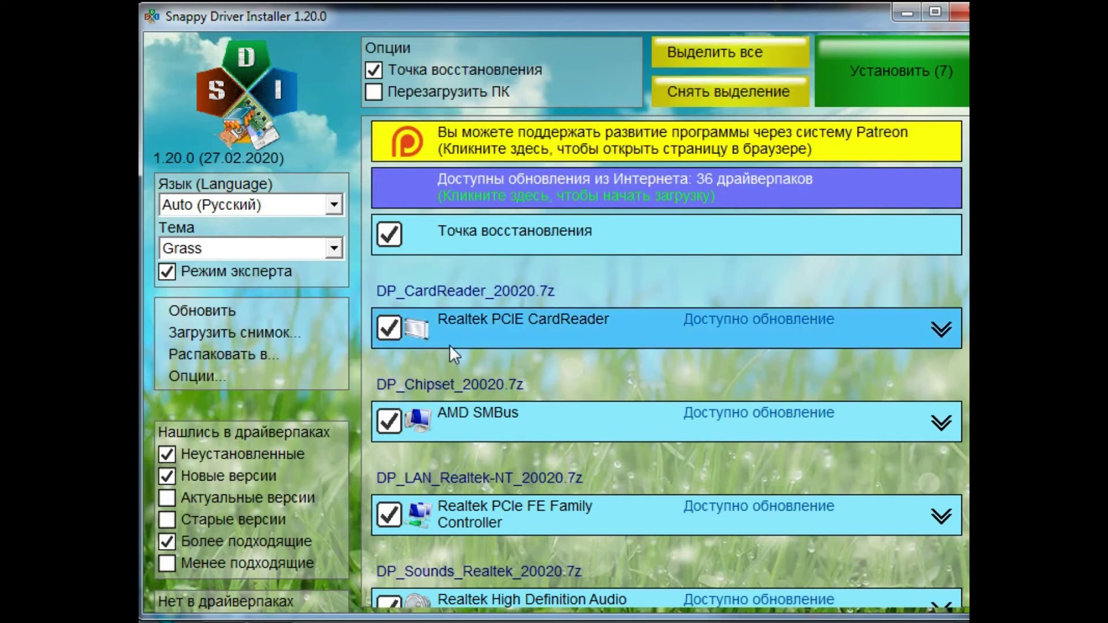
{"action": "scroll", "coordinate": [475, 351], "scroll_direction": "down", "scroll_amount": 3}
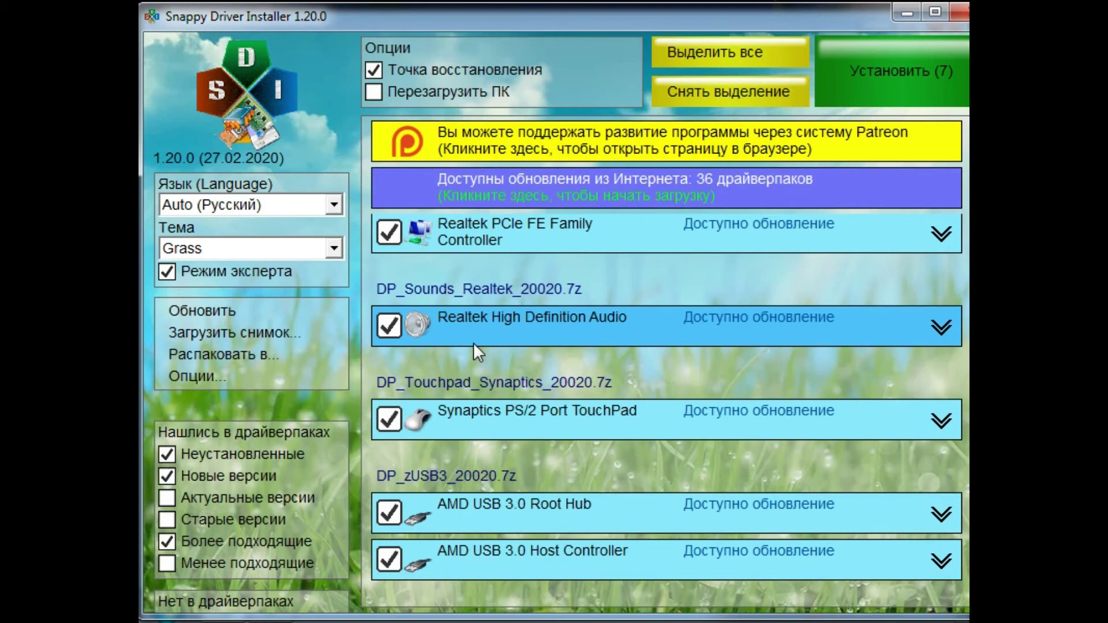
{"action": "scroll", "coordinate": [474, 342], "scroll_direction": "up", "scroll_amount": 3}
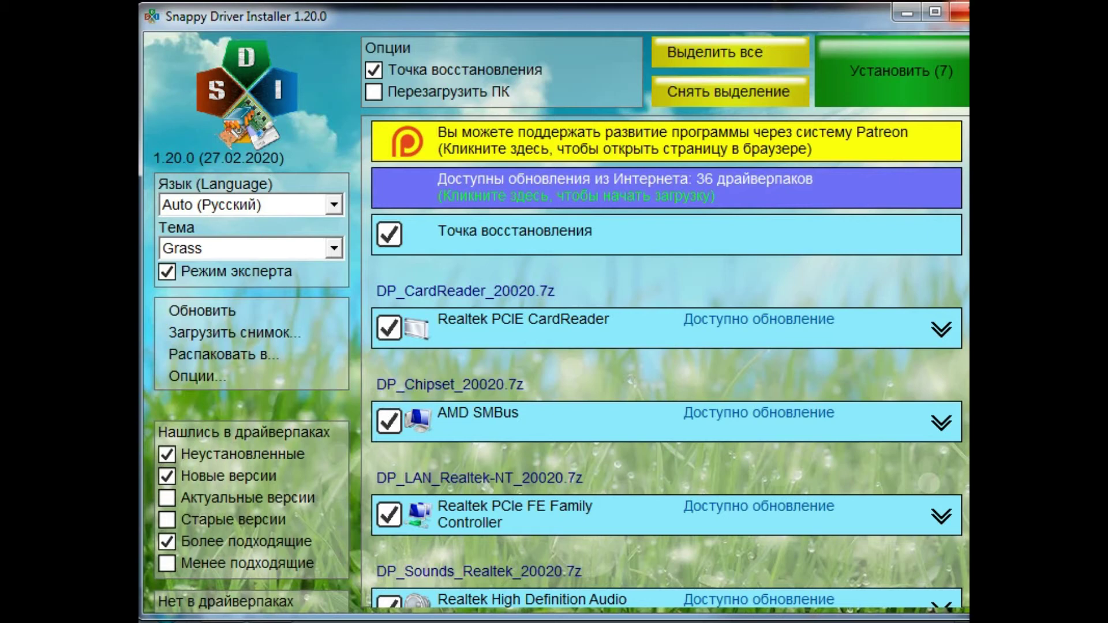
- Close Snappy Driver Installer and the Computer window, and refresh the desktop twice
{"action": "left_click", "coordinate": [961, 12]}
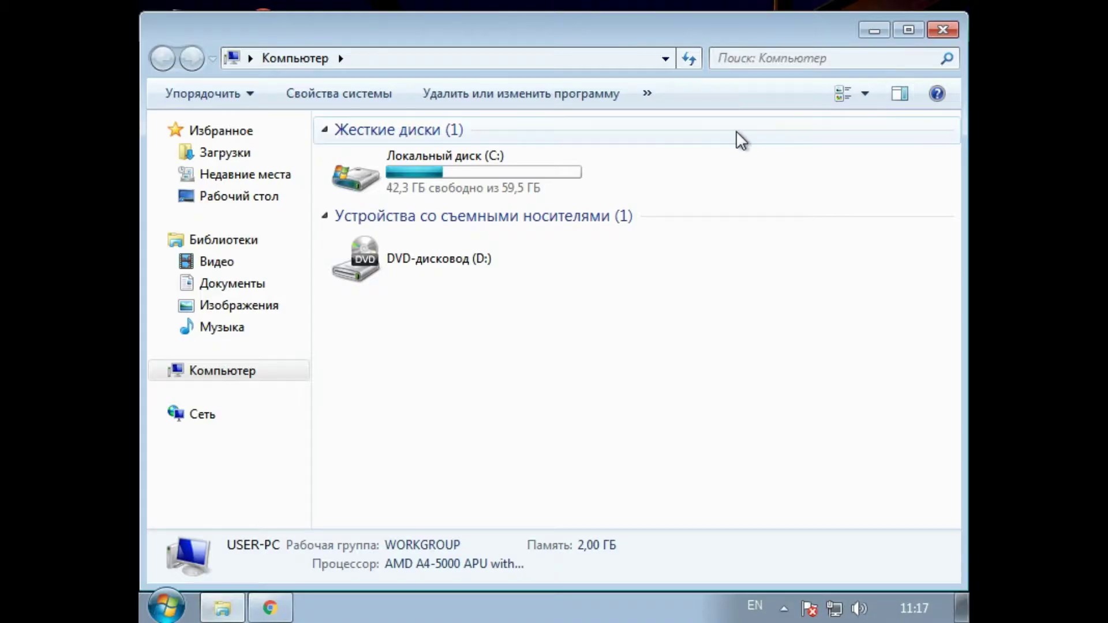
{"action": "left_click", "coordinate": [943, 29]}
{"action": "right_click", "coordinate": [468, 91]}
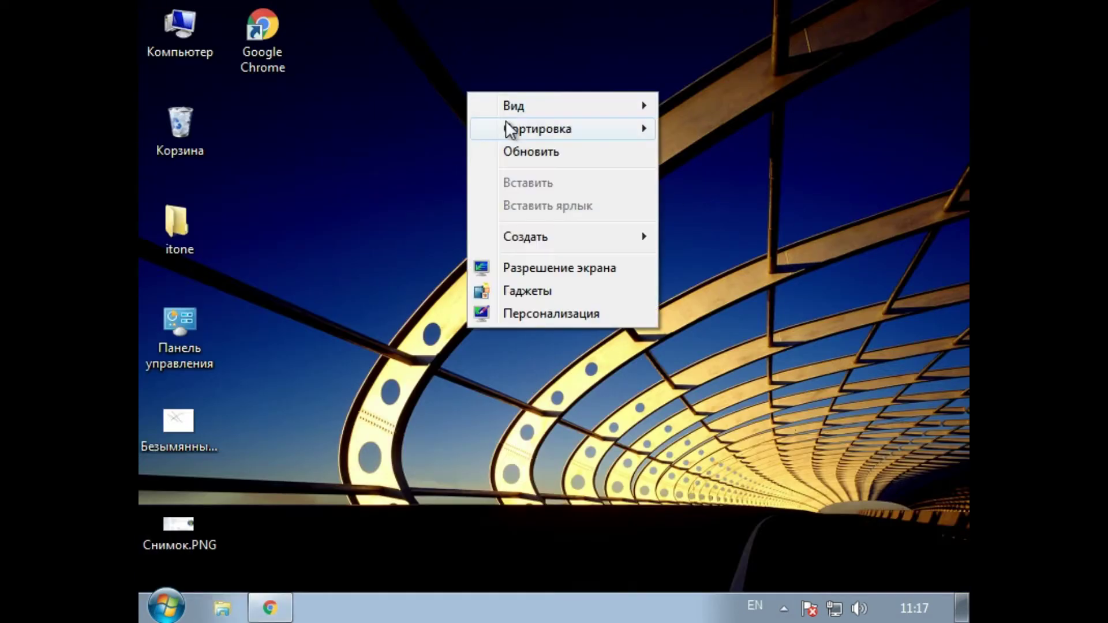
{"action": "left_click", "coordinate": [524, 153]}
{"action": "right_click", "coordinate": [534, 103]}
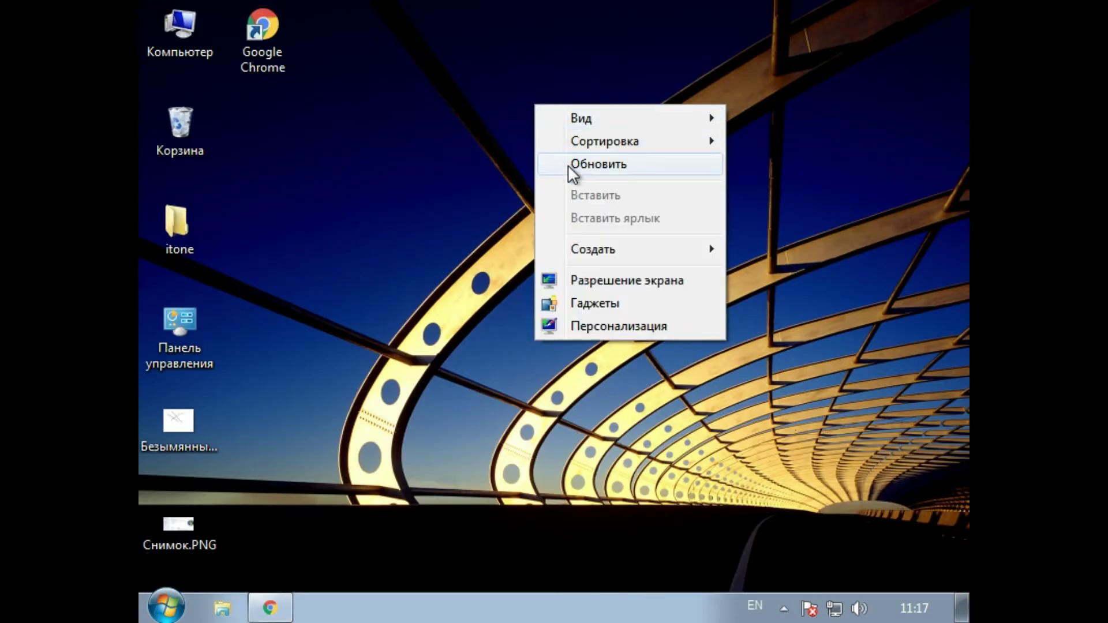
{"action": "left_click", "coordinate": [568, 165]}
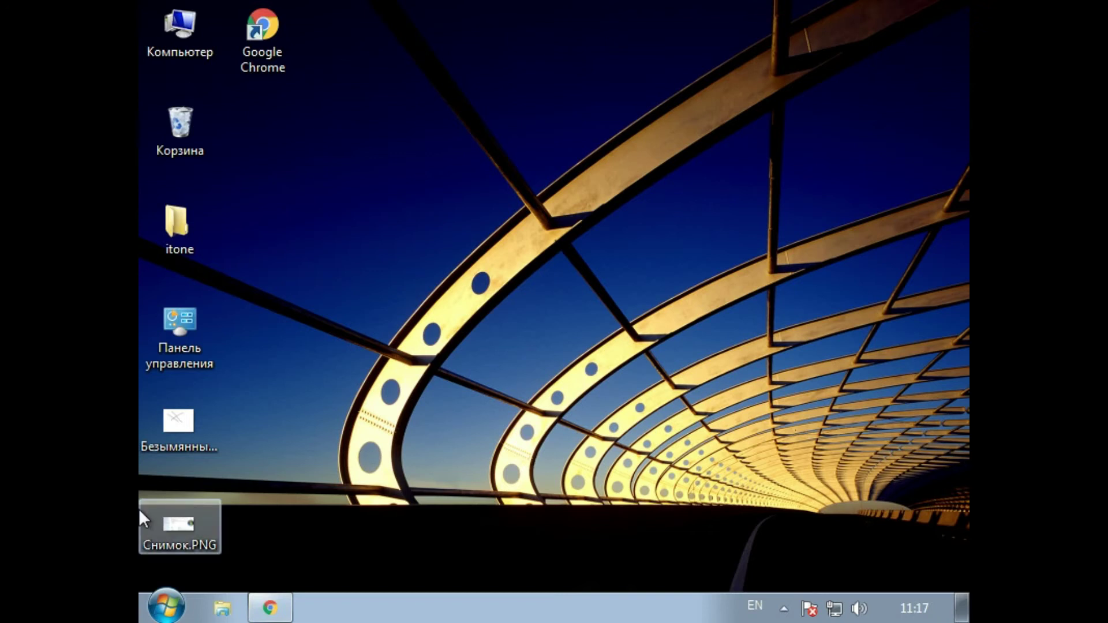
- Bring the SDI_RUS folder window forward, browse the driver archives in its drivers subfolder, and return to SDI_RUS
{"action": "mouse_move", "coordinate": [222, 608]}
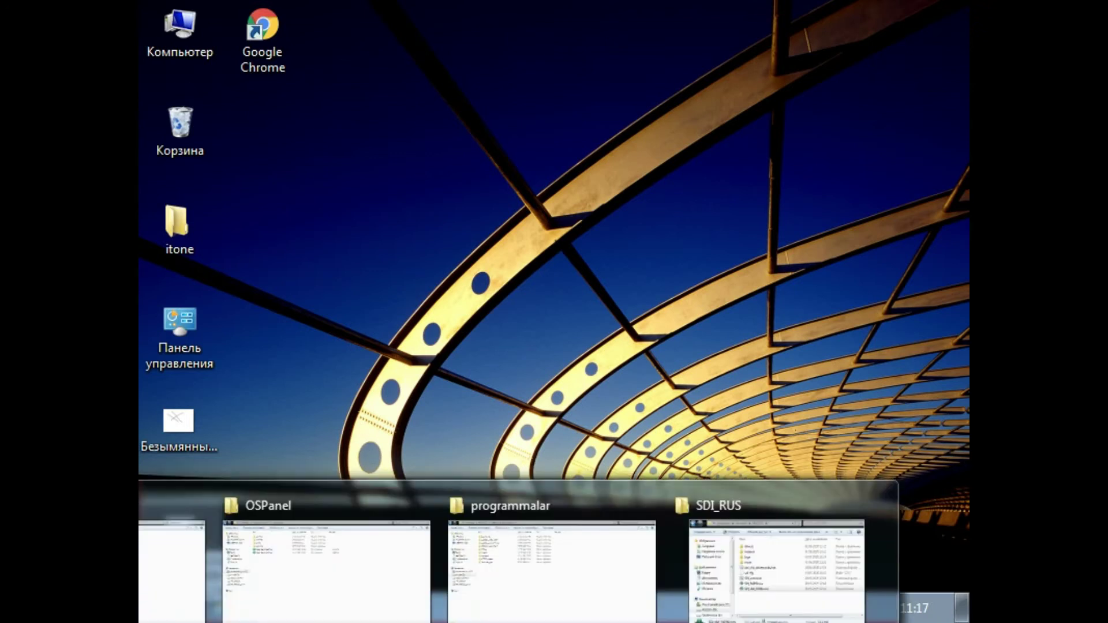
{"action": "left_click", "coordinate": [742, 600]}
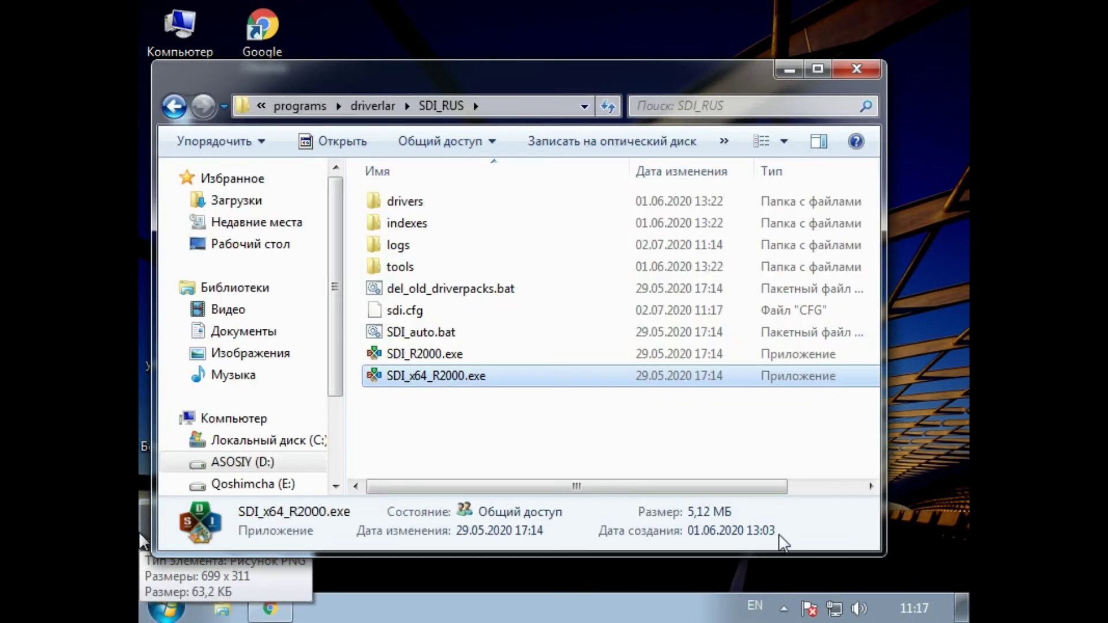
{"action": "left_click", "coordinate": [478, 438]}
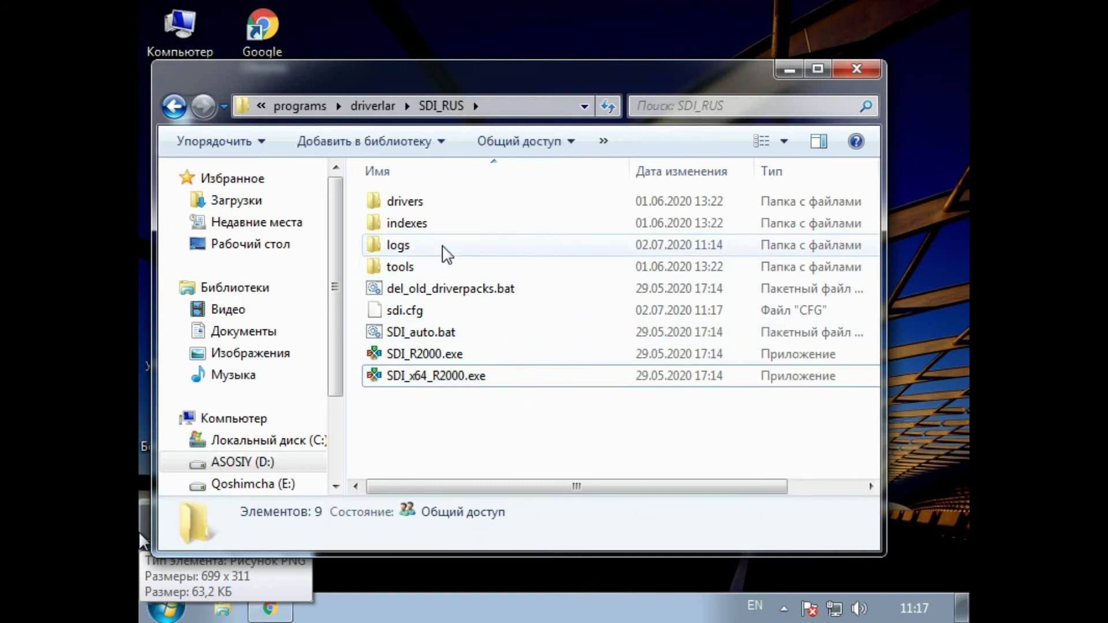
{"action": "double_click", "coordinate": [411, 204]}
{"action": "scroll", "coordinate": [470, 334], "scroll_direction": "down", "scroll_amount": 12}
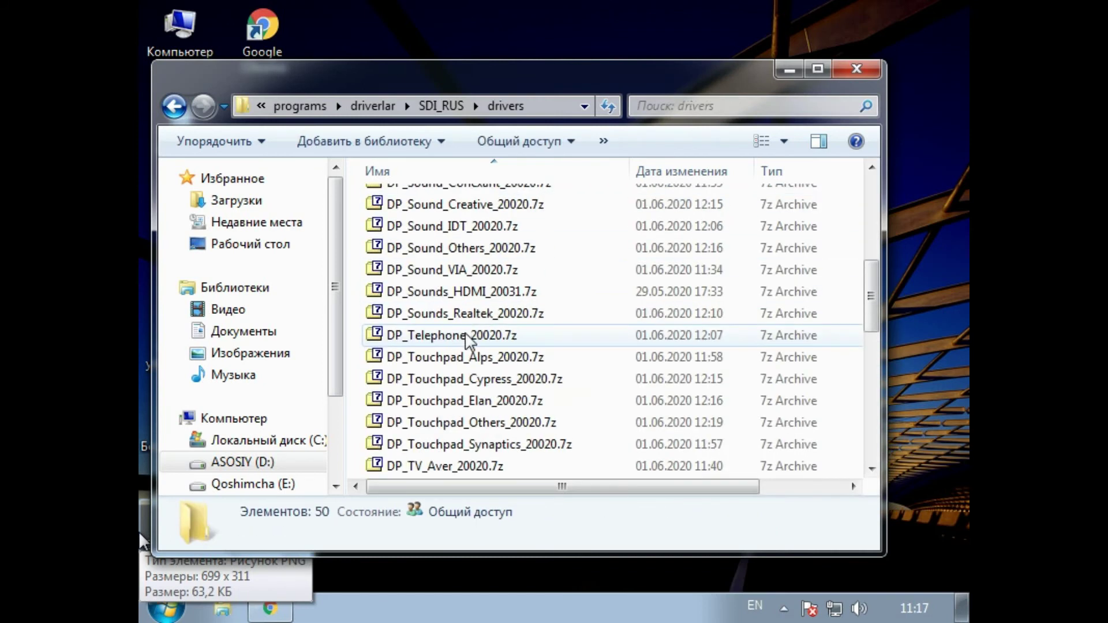
{"action": "key", "text": "BackSpace"}
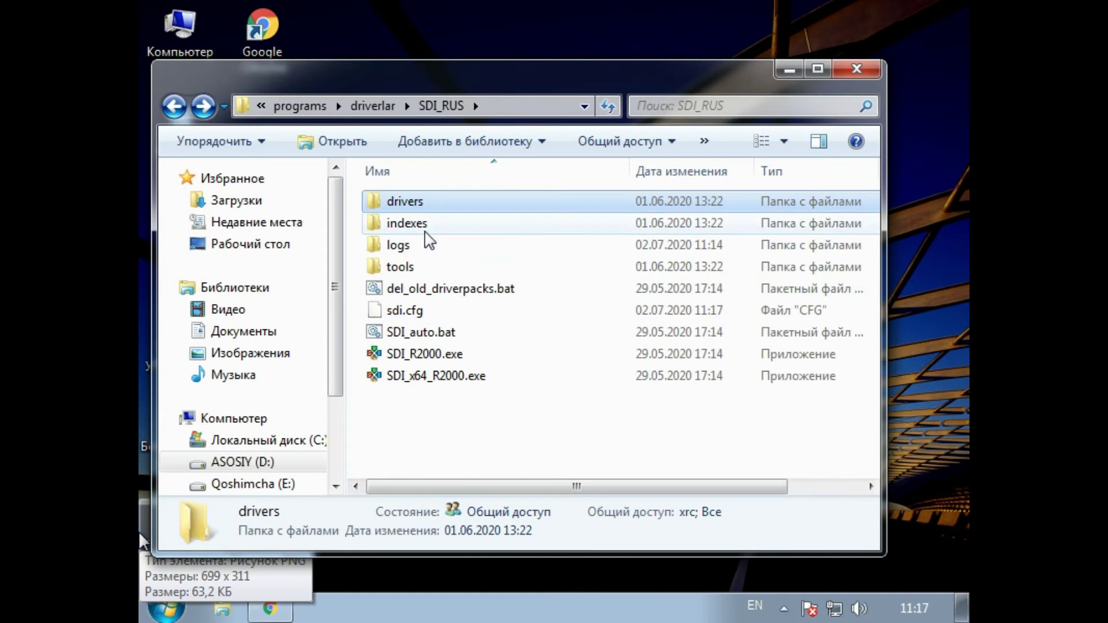
- Look through the indexes and tools subfolders of SDI_RUS, including the nested SDI folder, and return to SDI_RUS
{"action": "double_click", "coordinate": [420, 228]}
{"action": "key", "text": "BackSpace"}
{"action": "left_click", "coordinate": [426, 252]}
{"action": "double_click", "coordinate": [423, 269]}
{"action": "double_click", "coordinate": [404, 203]}
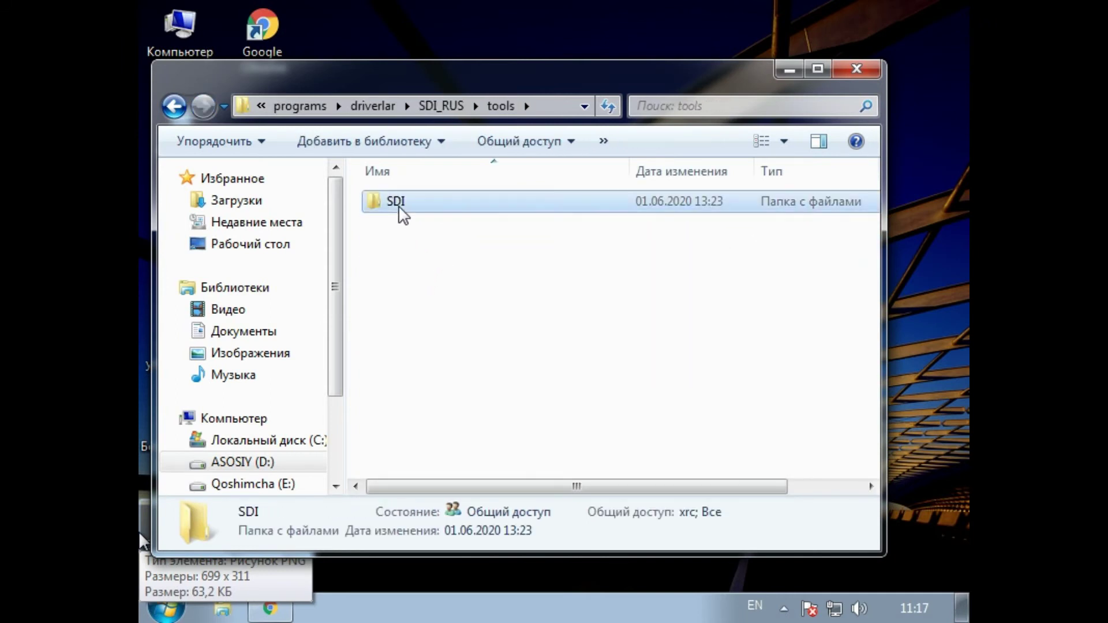
{"action": "double_click", "coordinate": [415, 207]}
{"action": "key", "text": "BackSpace"}
{"action": "double_click", "coordinate": [420, 224]}
{"action": "key", "text": "BackSpace"}
{"action": "key", "text": "BackSpace"}
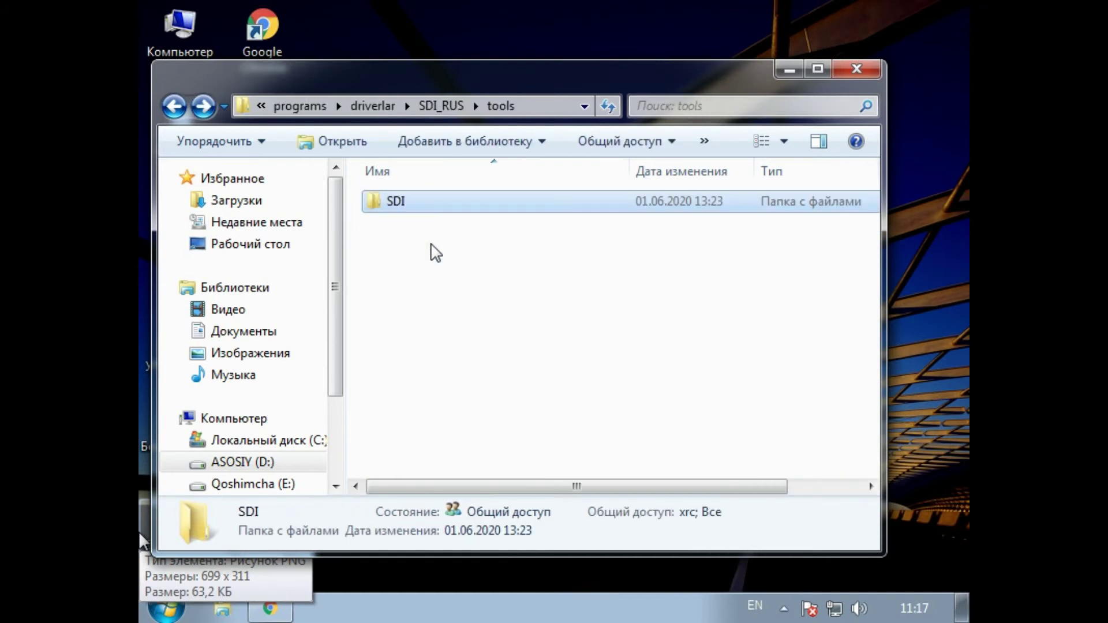
{"action": "key", "text": "BackSpace"}
{"action": "left_click", "coordinate": [421, 426]}
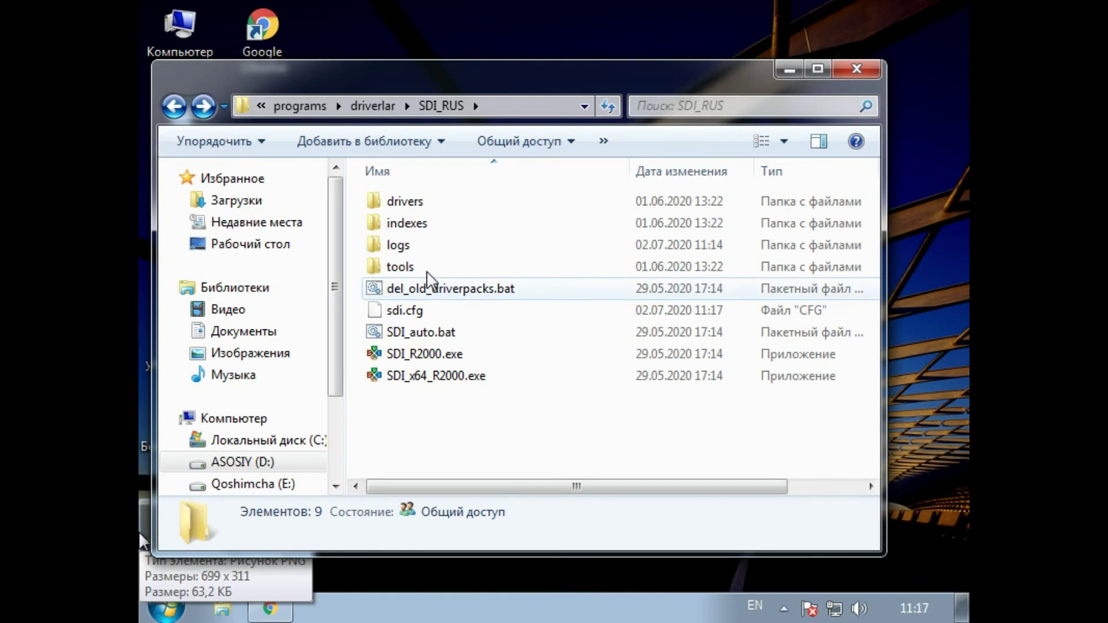
- Go up to the driverlar folder and open the DriverPackNew folder
{"action": "key", "text": "BackSpace"}
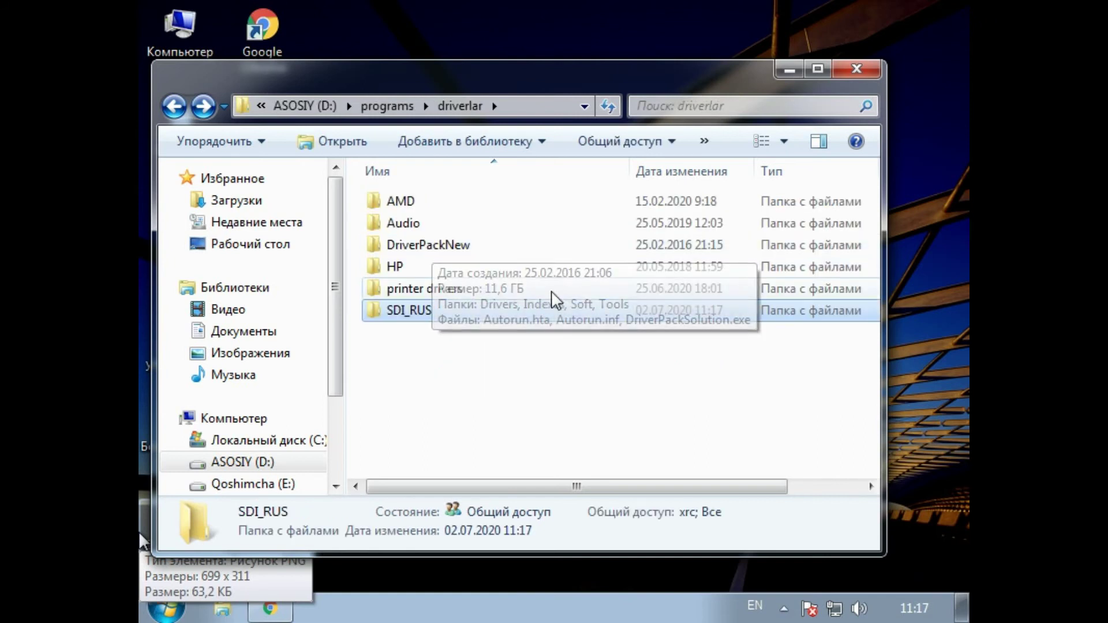
{"action": "double_click", "coordinate": [458, 247]}
{"action": "left_click_drag", "start_coordinate": [441, 399], "coordinate": [442, 191]}
{"action": "left_click", "coordinate": [456, 414]}
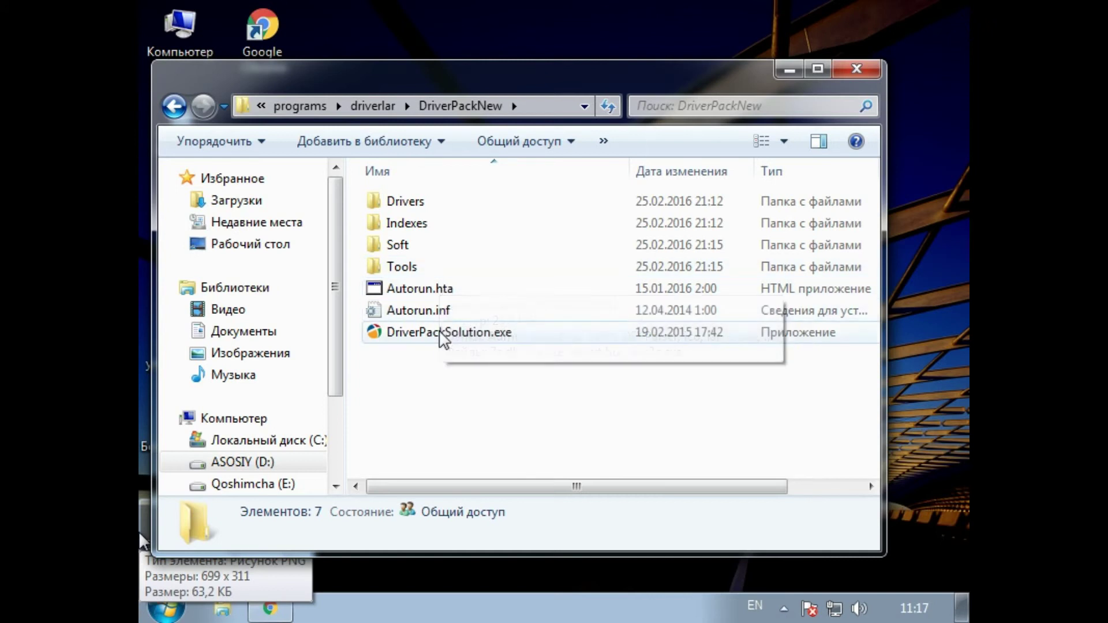
- Examine the Soft folder and its Antivirus subfolder for the bundled programs, and return to DriverPackNew
{"action": "double_click", "coordinate": [408, 246]}
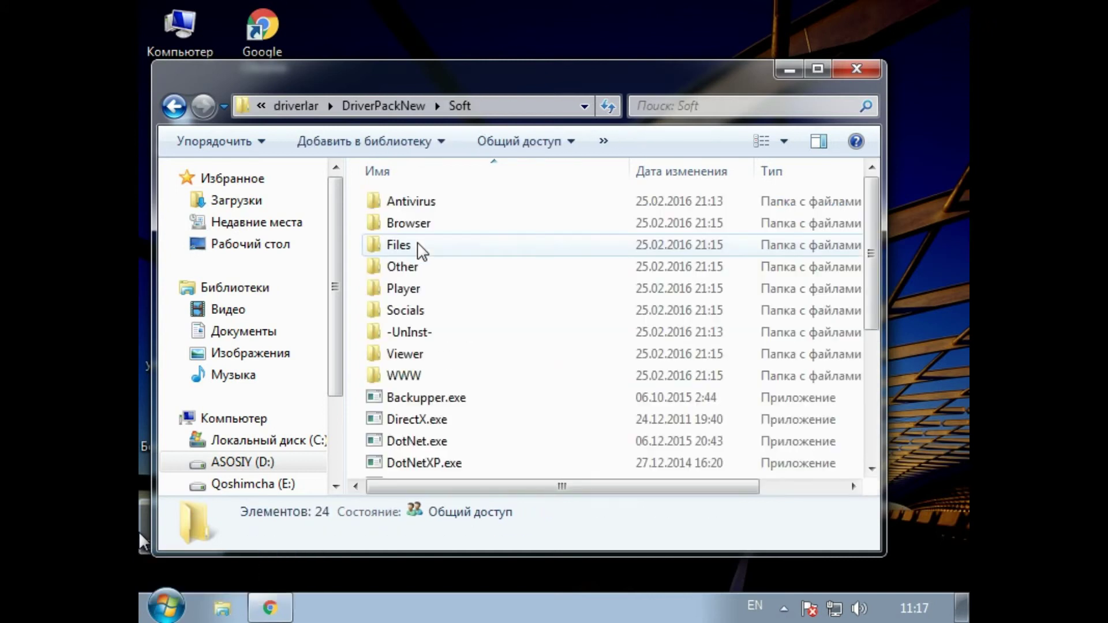
{"action": "scroll", "coordinate": [444, 333], "scroll_direction": "down", "scroll_amount": 4}
{"action": "scroll", "coordinate": [450, 338], "scroll_direction": "up", "scroll_amount": 4}
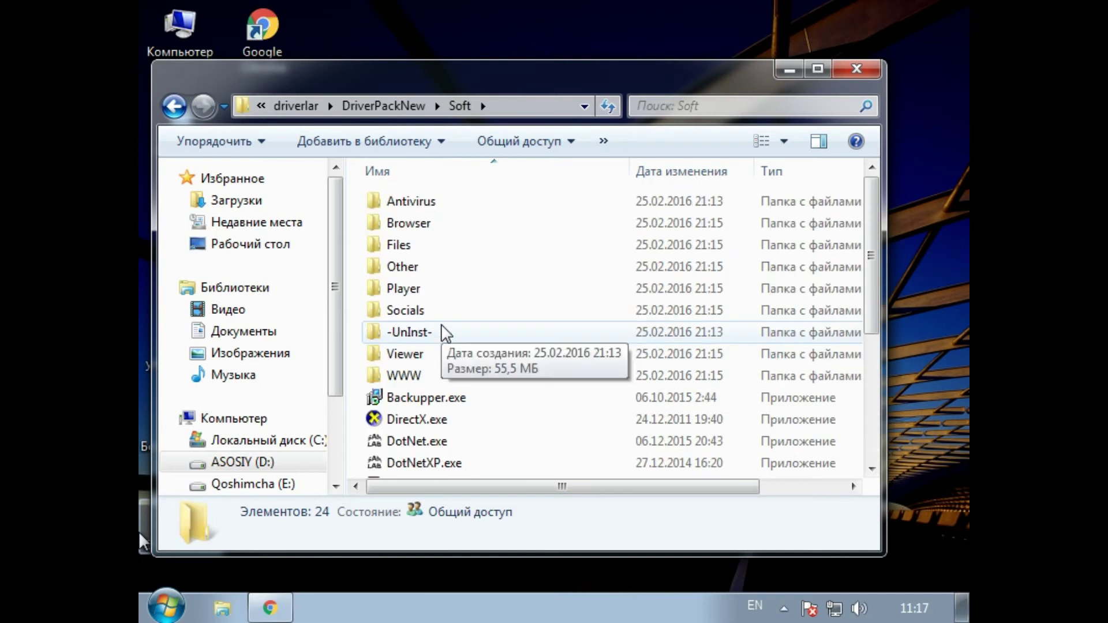
{"action": "left_click", "coordinate": [461, 205]}
{"action": "double_click", "coordinate": [462, 204]}
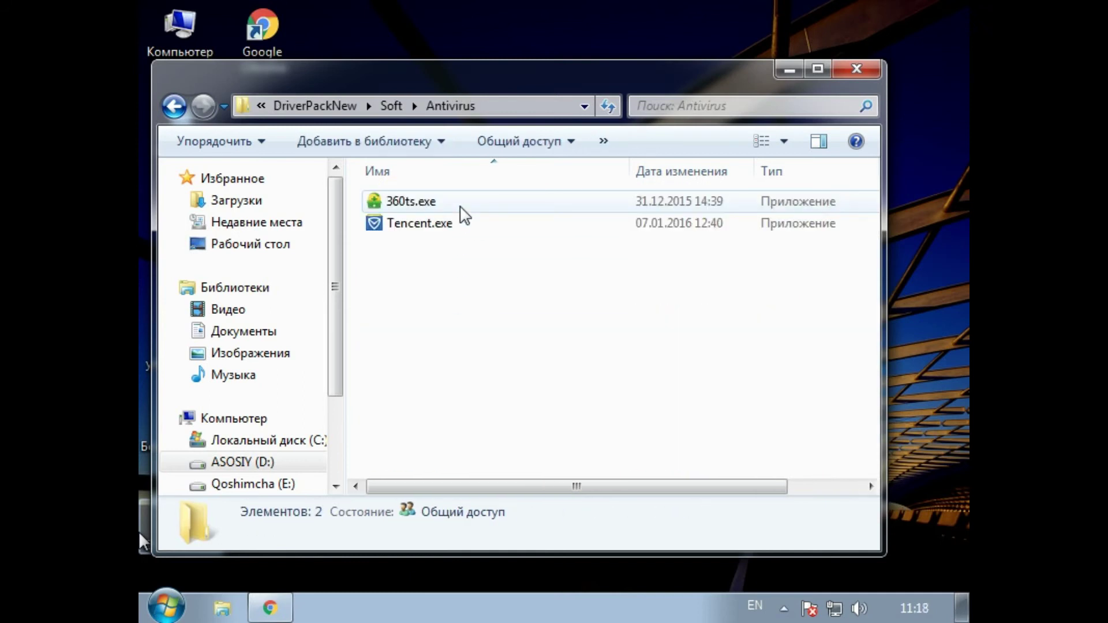
{"action": "key", "text": "BackSpace"}
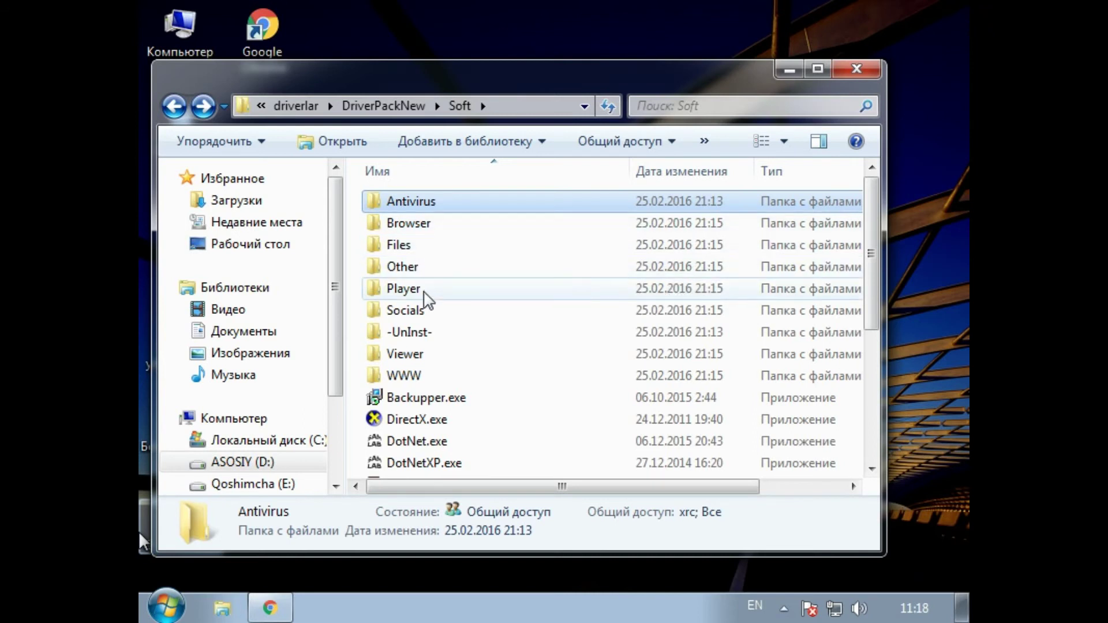
{"action": "scroll", "coordinate": [427, 297], "scroll_direction": "down", "scroll_amount": 4}
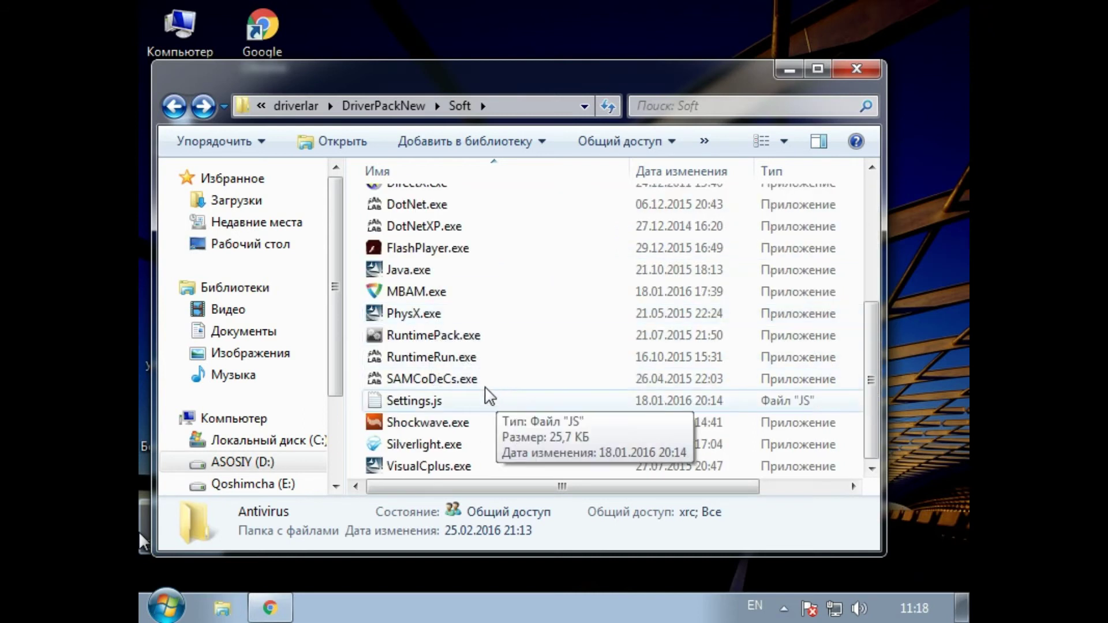
{"action": "scroll", "coordinate": [490, 396], "scroll_direction": "up", "scroll_amount": 4}
{"action": "key", "text": "BackSpace"}
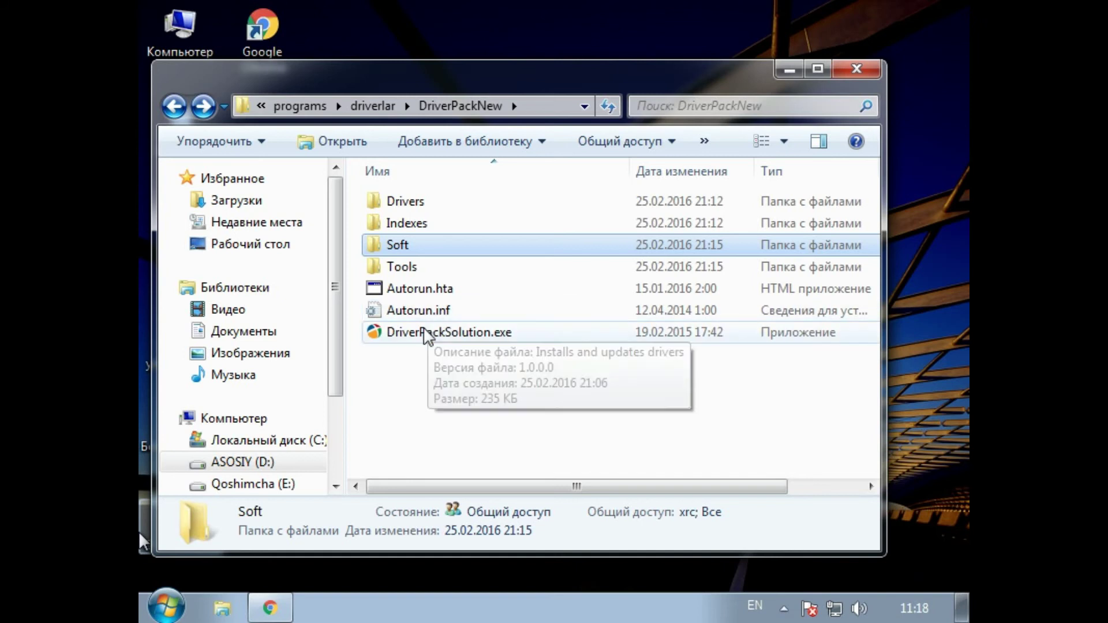
- Launch DriverPackSolution.exe and decline going to the website to download a new version
{"action": "double_click", "coordinate": [425, 334]}
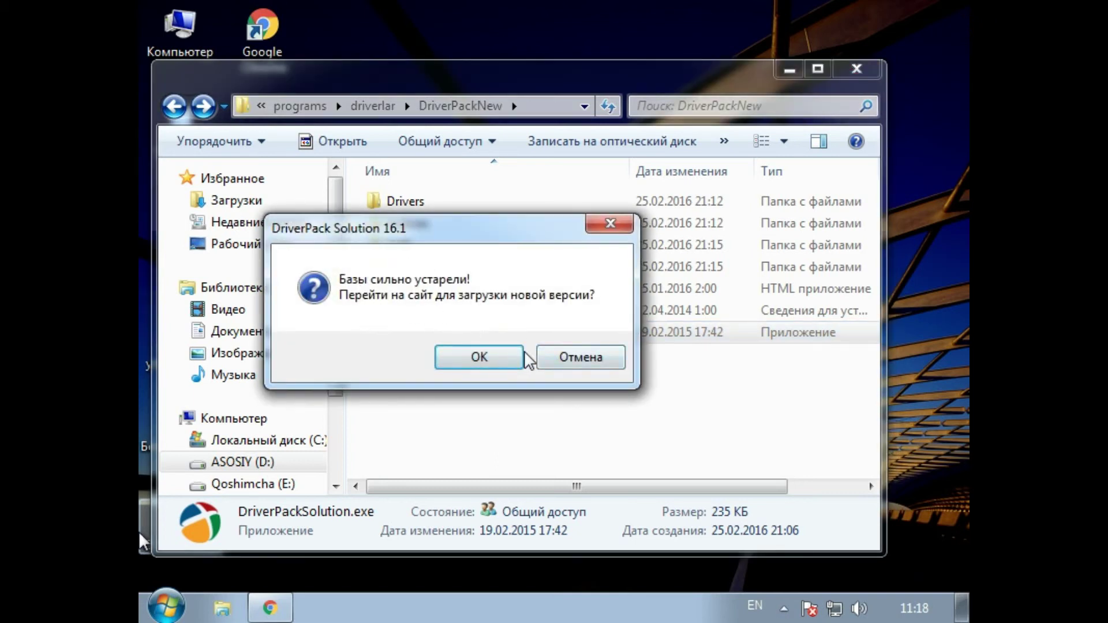
{"action": "left_click", "coordinate": [571, 362]}
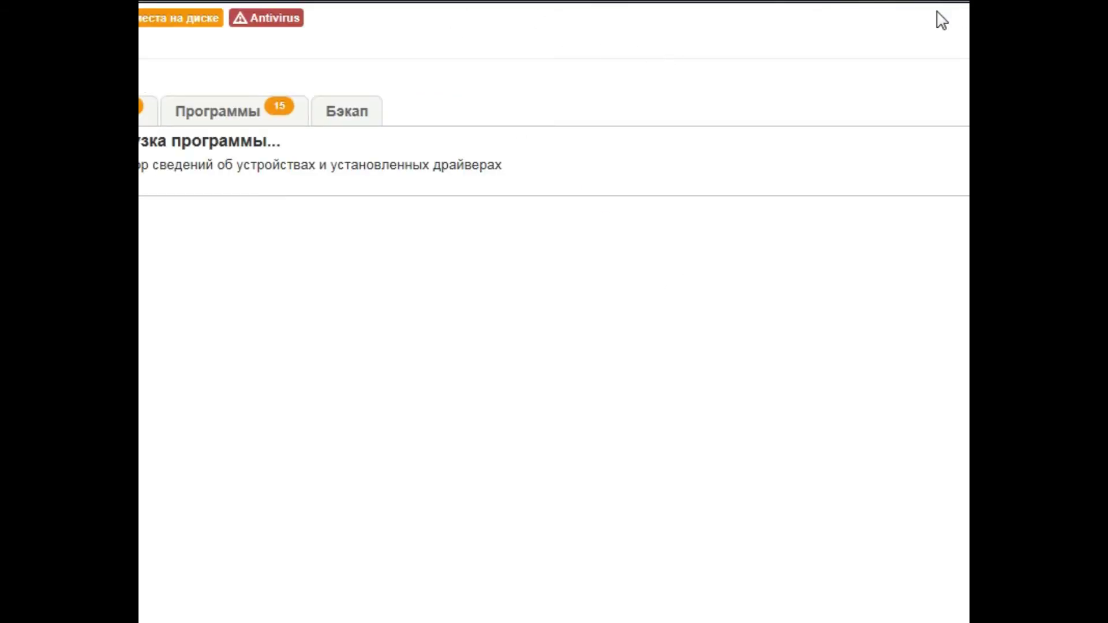
- Reposition and resize the DriverPack Solution window so its sidebar and diagnostics area fit on the screen
{"action": "left_click_drag", "start_coordinate": [938, 20], "coordinate": [964, 57]}
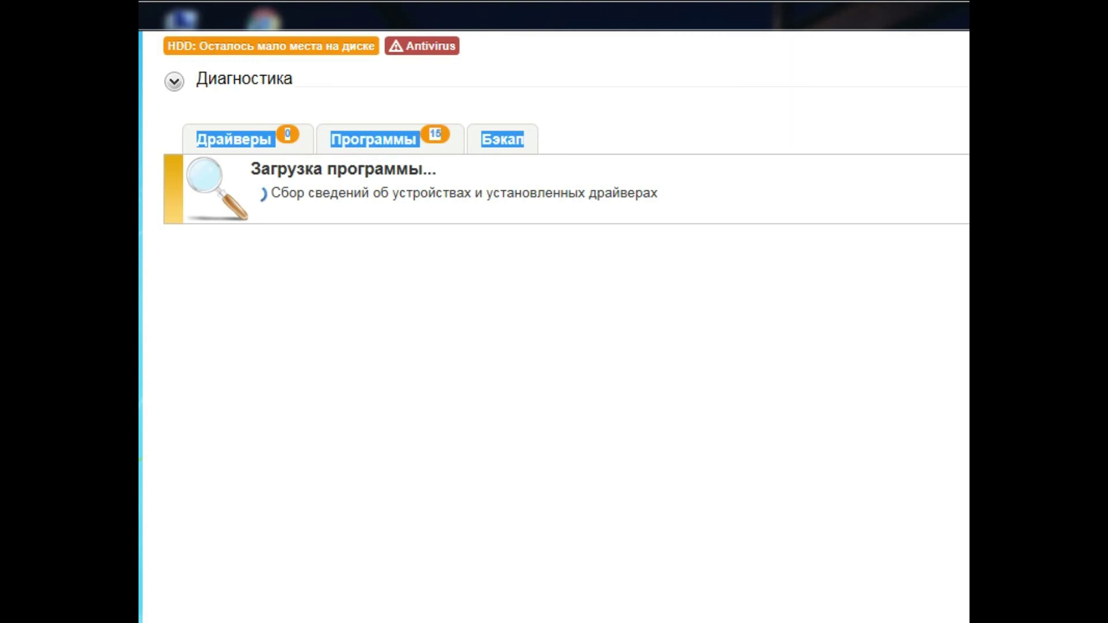
{"action": "left_click_drag", "start_coordinate": [0, 27], "coordinate": [351, 192]}
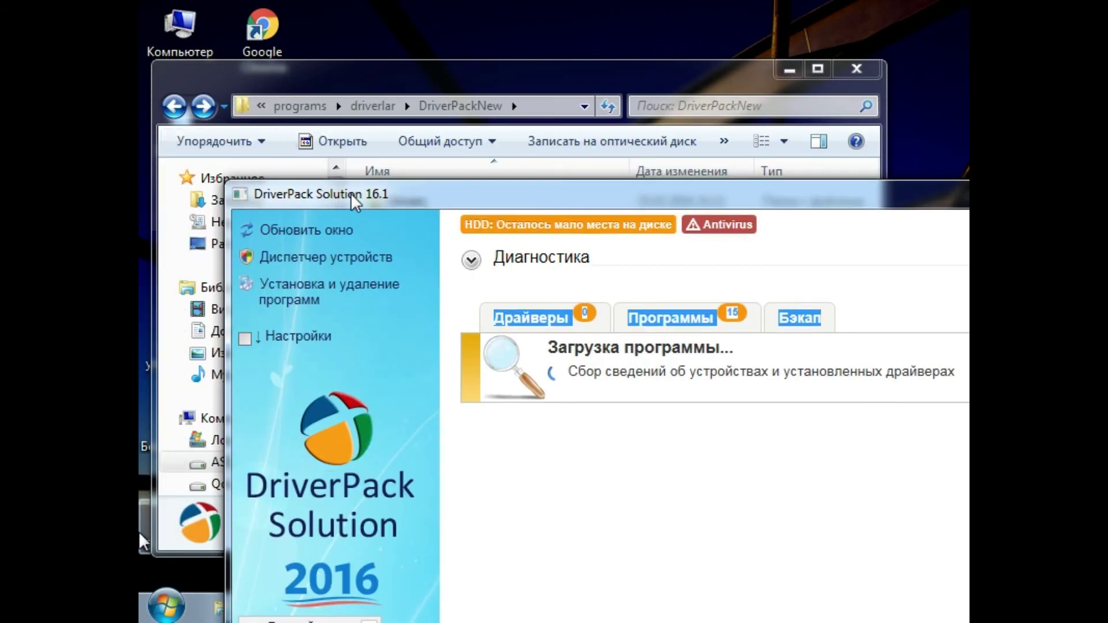
{"action": "left_click_drag", "start_coordinate": [321, 133], "coordinate": [282, 40]}
{"action": "left_click_drag", "start_coordinate": [169, 179], "coordinate": [423, 179]}
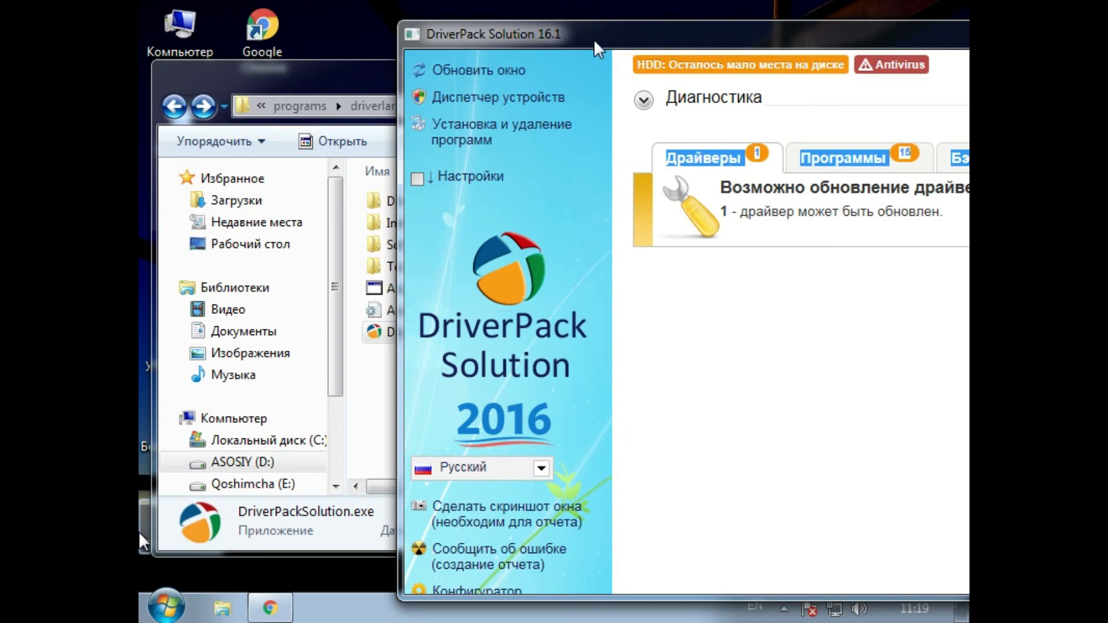
{"action": "left_click_drag", "start_coordinate": [520, 33], "coordinate": [248, 40]}
{"action": "left_click_drag", "start_coordinate": [1024, 39], "coordinate": [878, 27]}
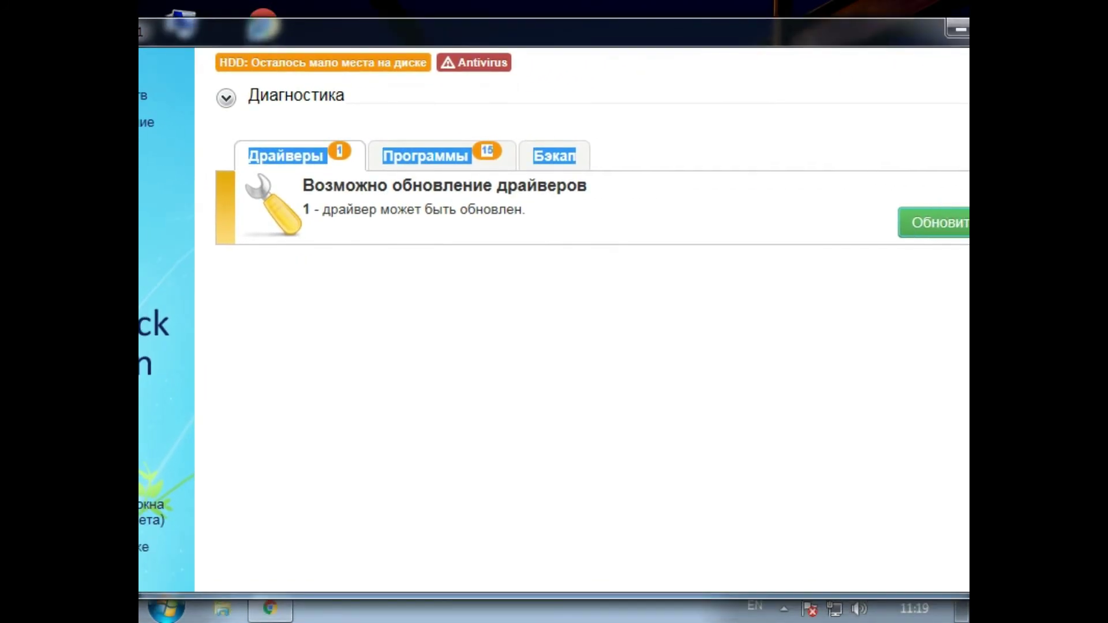
{"action": "left_click_drag", "start_coordinate": [958, 156], "coordinate": [843, 147]}
{"action": "left_click_drag", "start_coordinate": [633, 50], "coordinate": [776, 40]}
{"action": "left_click_drag", "start_coordinate": [991, 109], "coordinate": [935, 109]}
{"action": "left_click", "coordinate": [635, 312]}
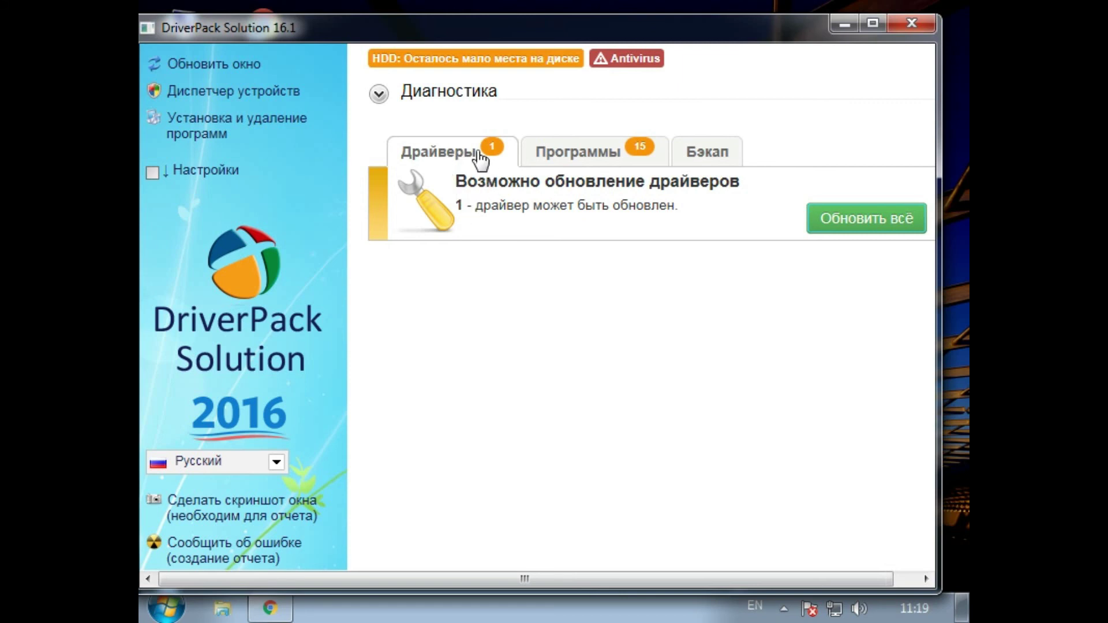
- Review the installable programs, the driver updates and the driver backup options in DriverPack Solution, ending on the drivers view
{"action": "left_click", "coordinate": [578, 157]}
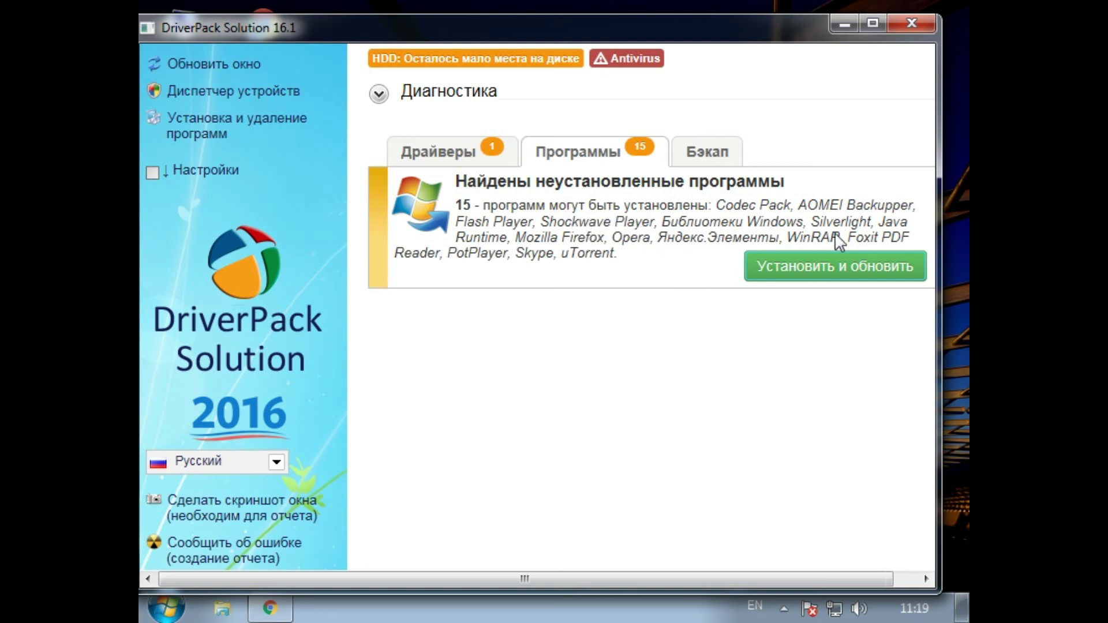
{"action": "left_click", "coordinate": [437, 162]}
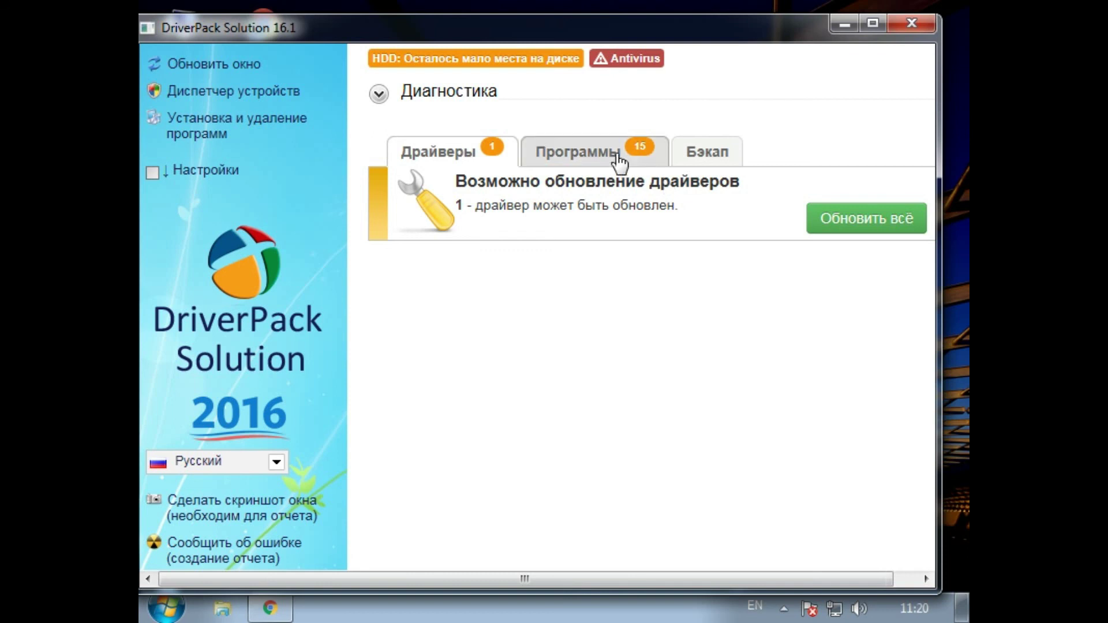
{"action": "left_click", "coordinate": [591, 161]}
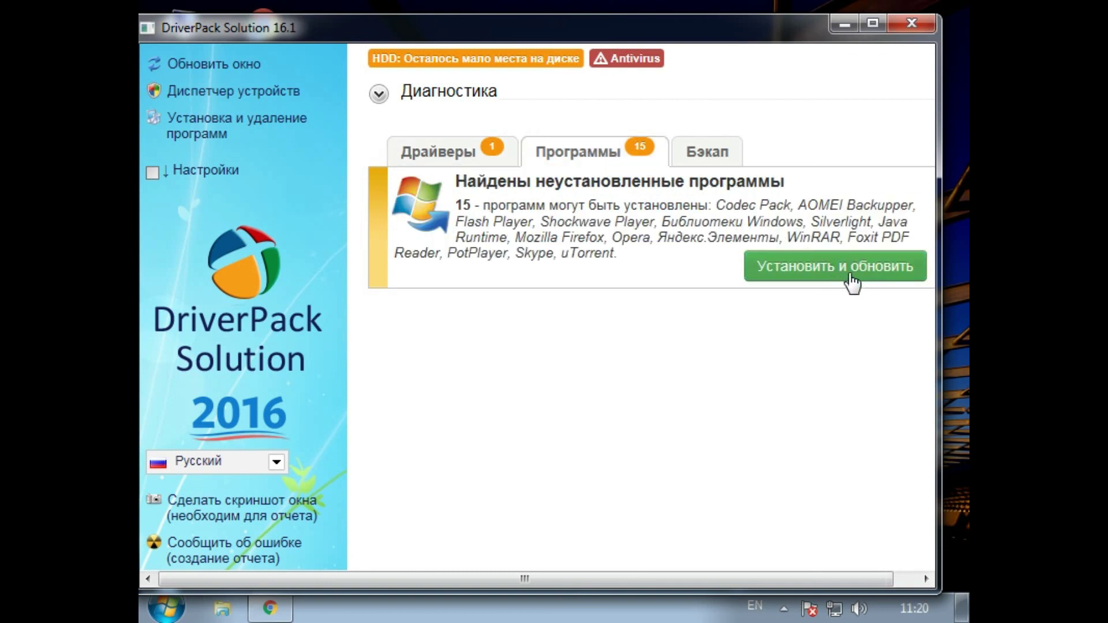
{"action": "left_click", "coordinate": [710, 165]}
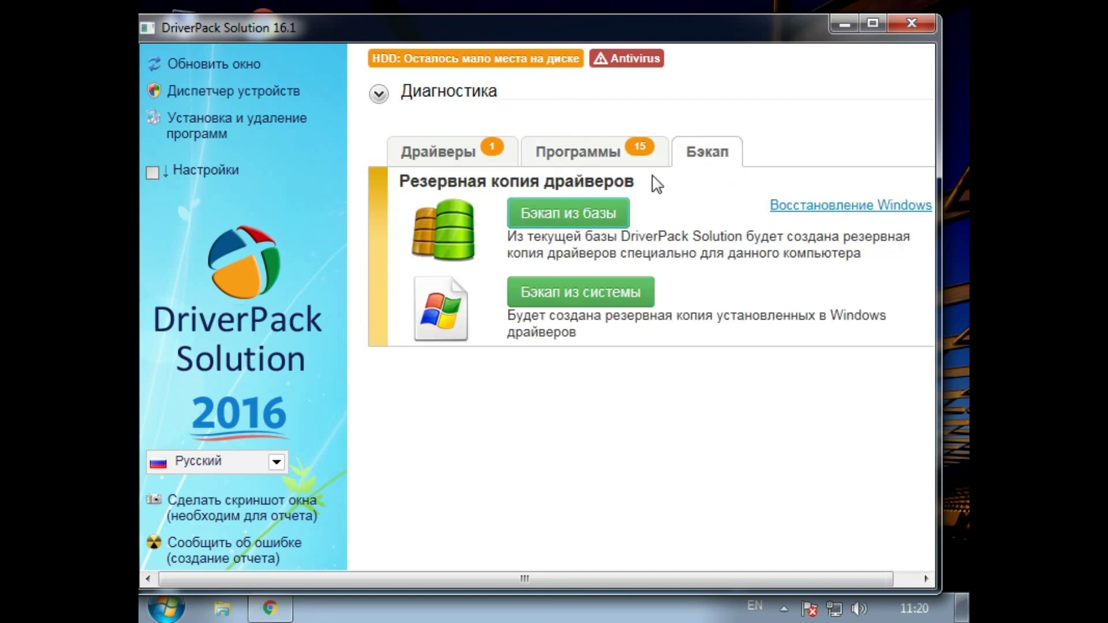
{"action": "left_click", "coordinate": [440, 161]}
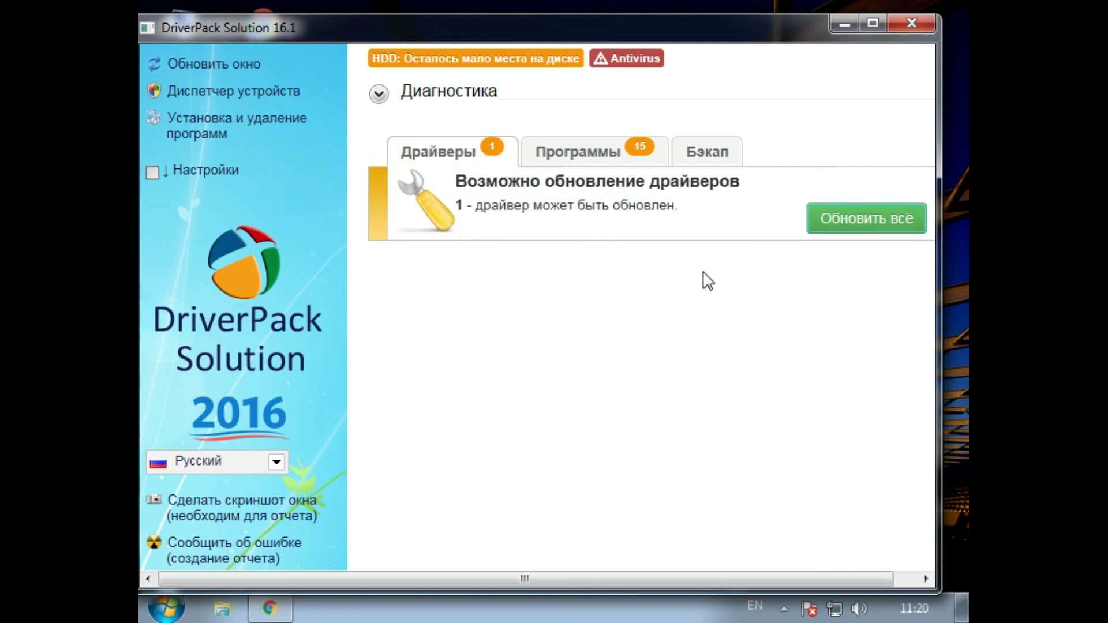
- Close DriverPack Solution and, in Notepad++, select "Windowsga driverlarni o'rnatish" on line 9 of Windowsga kirish.txt
{"action": "left_click", "coordinate": [927, 23]}
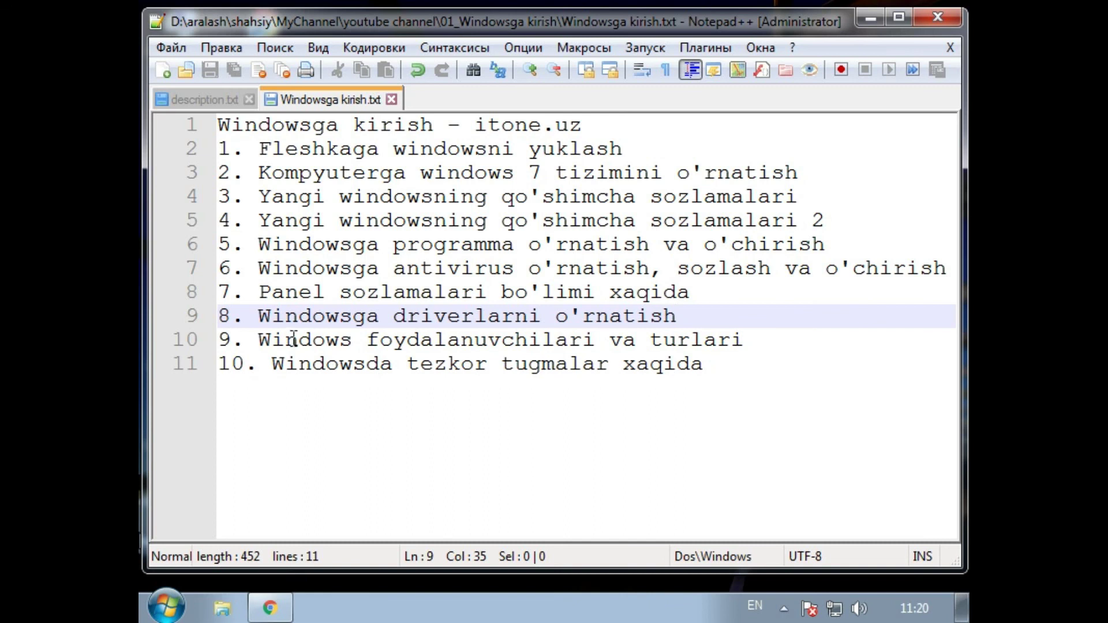
{"action": "left_click_drag", "start_coordinate": [720, 318], "coordinate": [265, 326]}
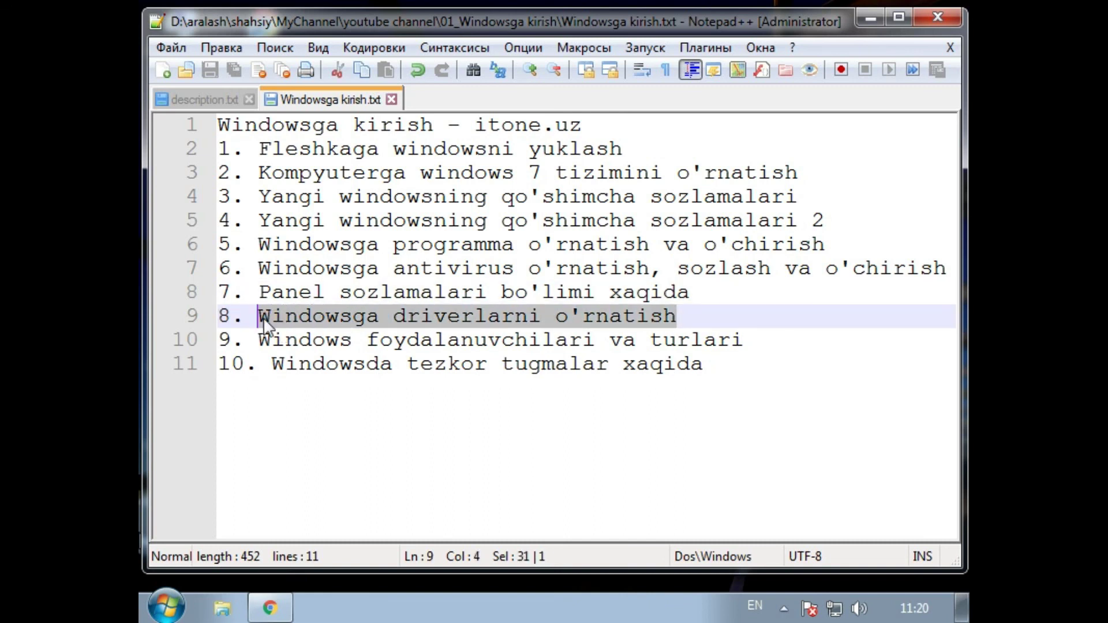